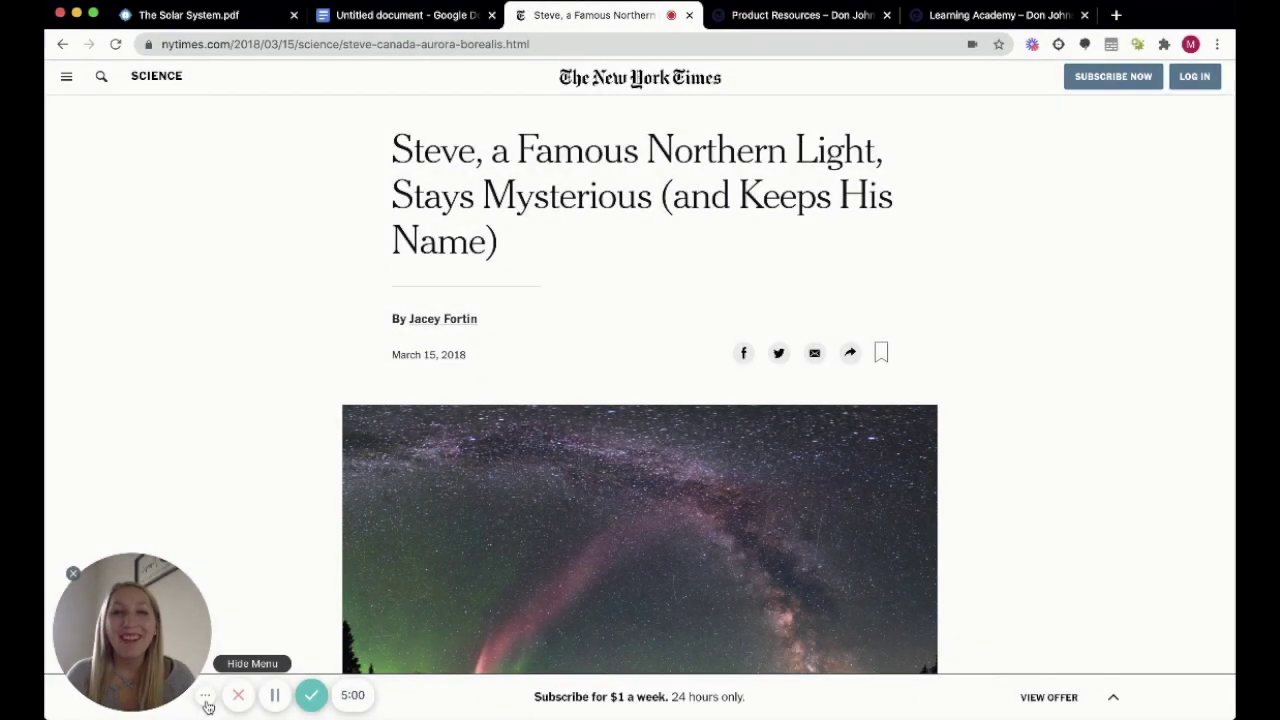
- Turn Snap&Read on for the aurora article and scroll down through it
left_click(206, 697)
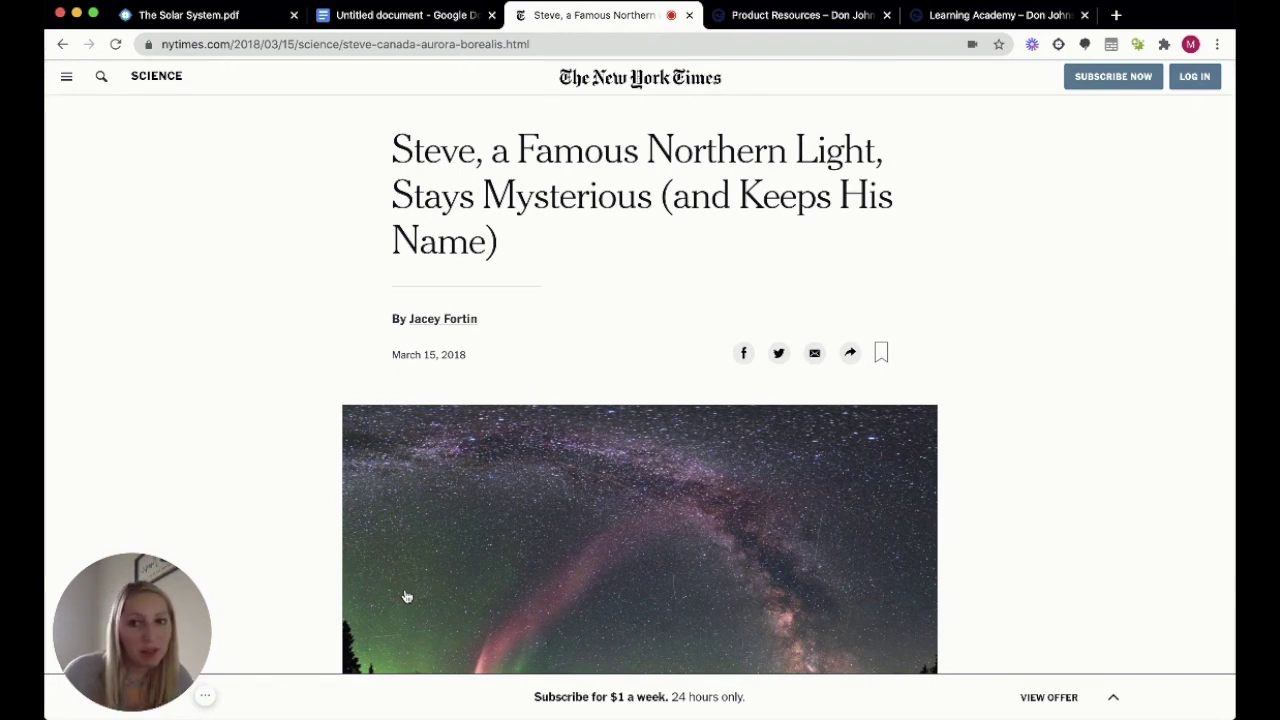
left_click(1059, 46)
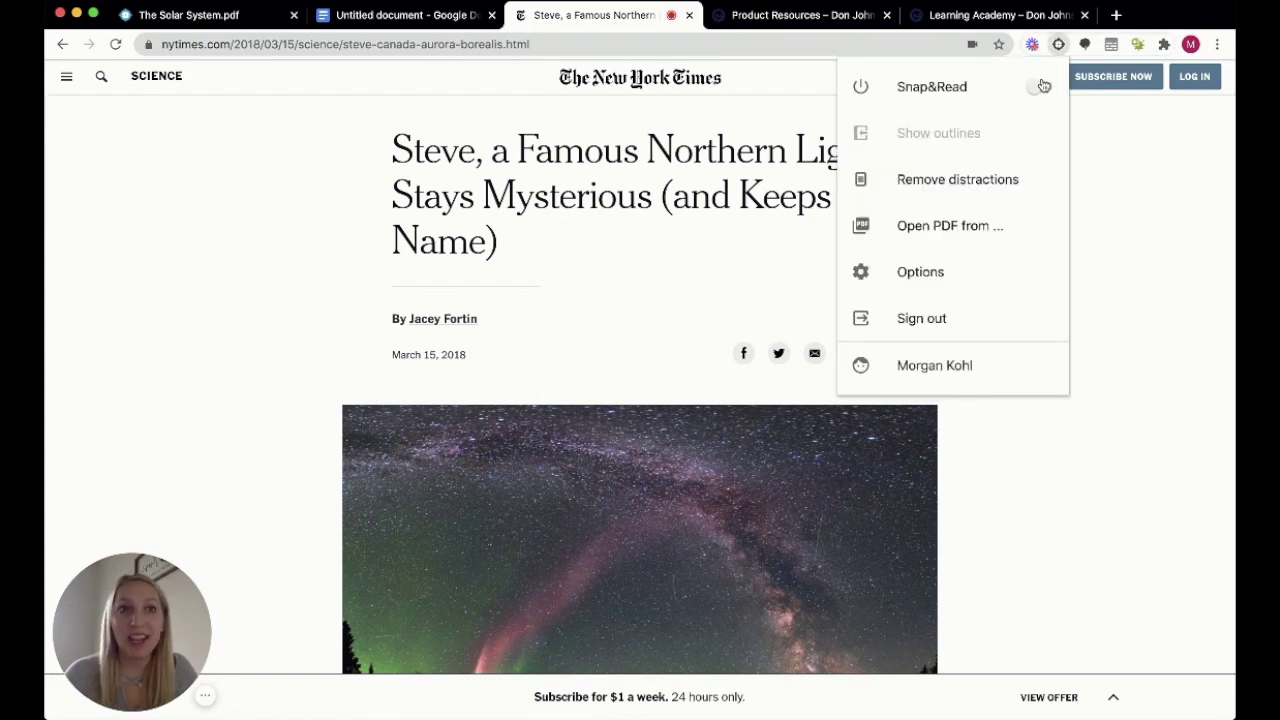
left_click(1043, 86)
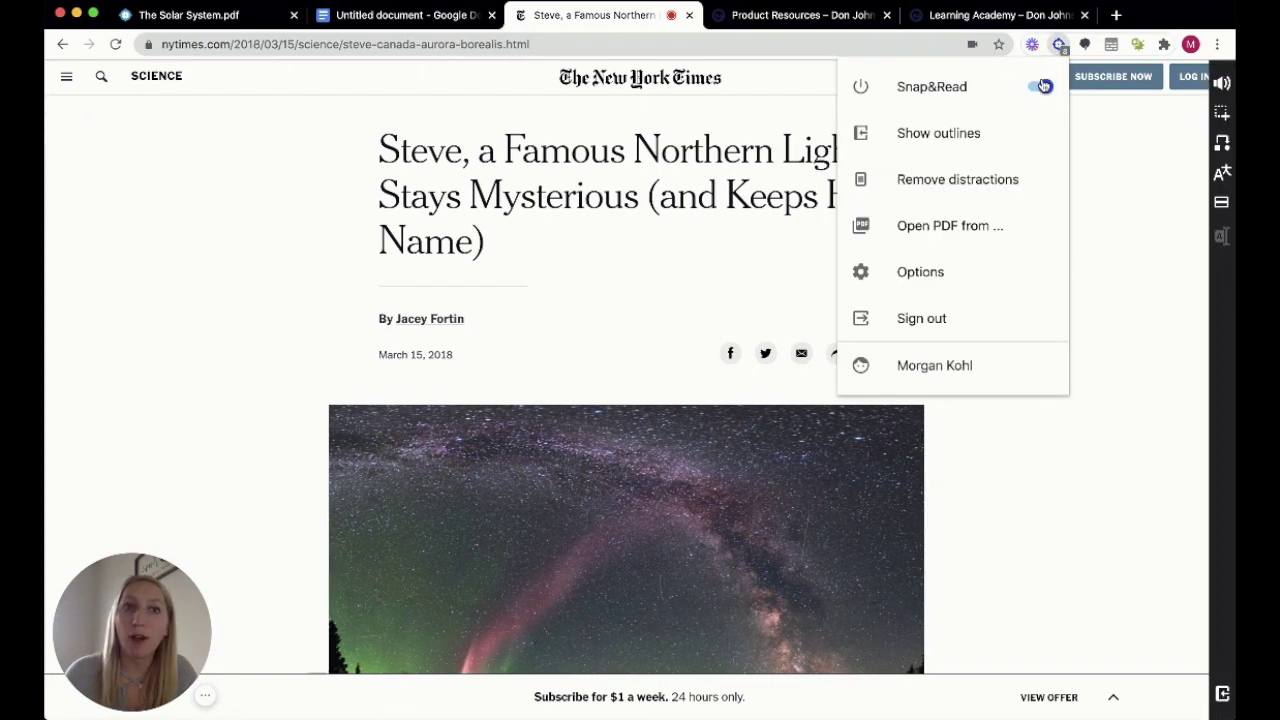
left_click(1098, 497)
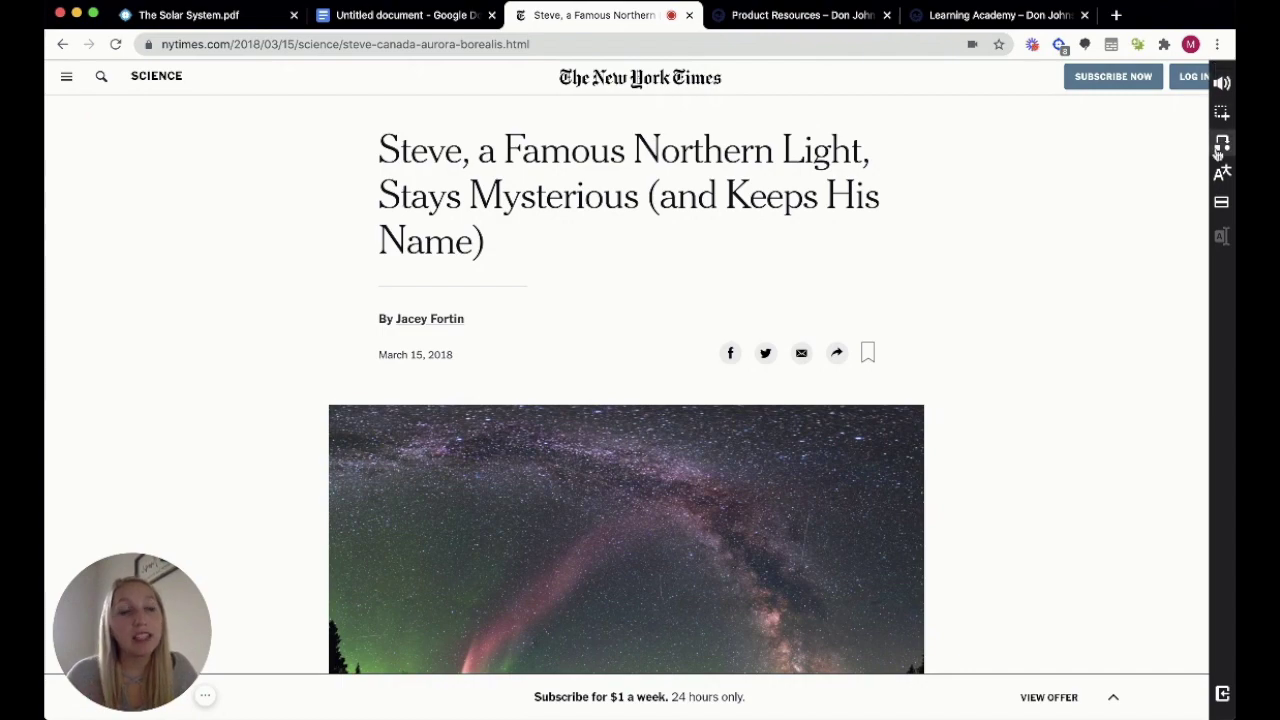
scroll(1125, 312, "down", 2)
scroll(1124, 320, "down", 3)
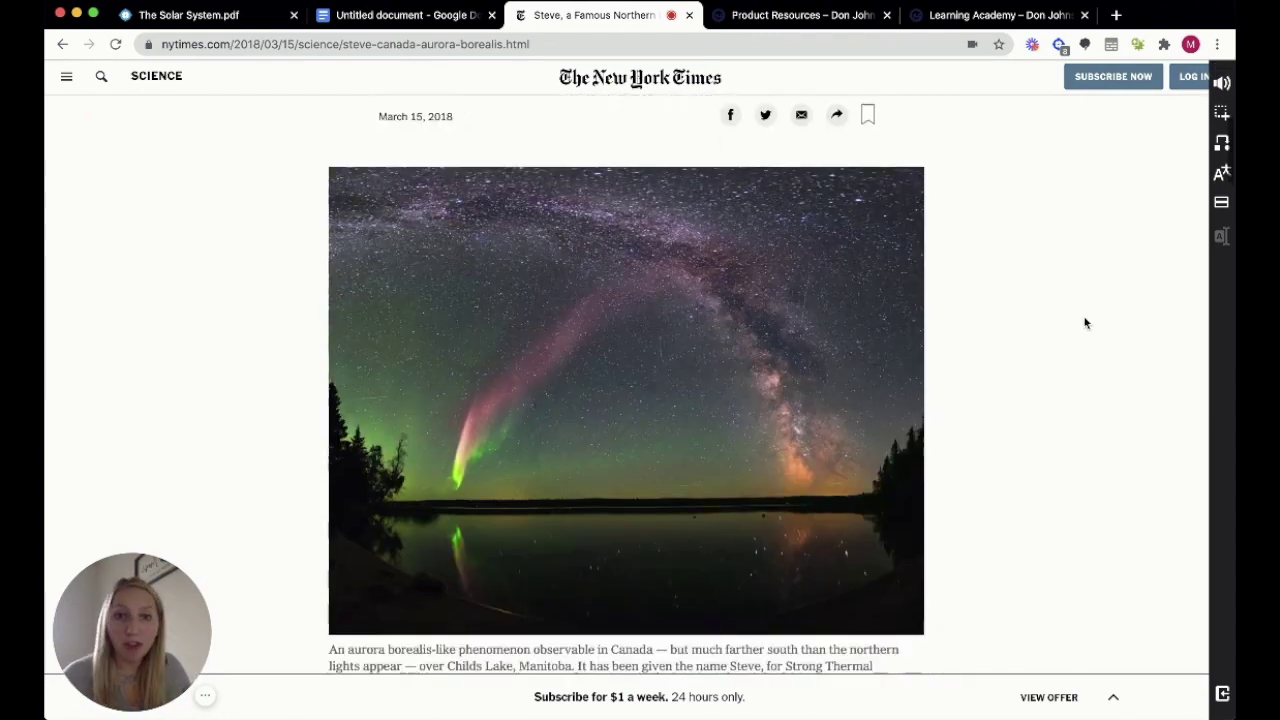
scroll(1086, 323, "down", 3)
scroll(1084, 325, "down", 3)
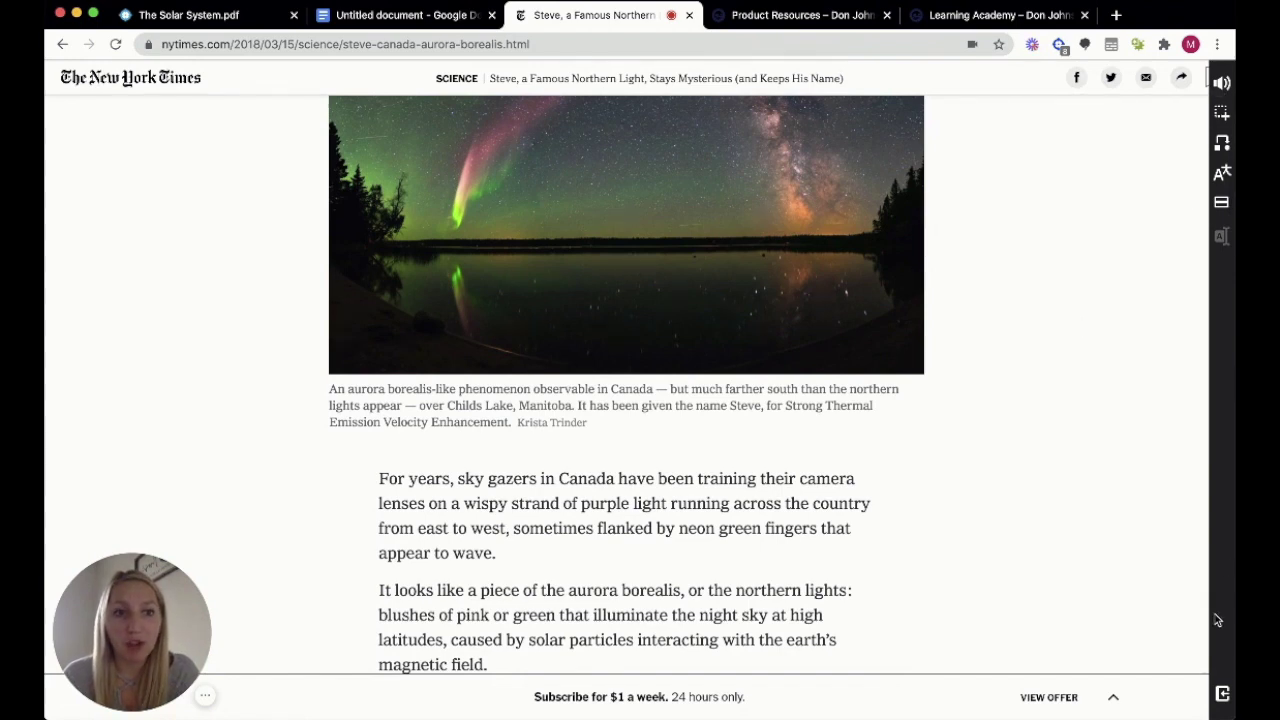
- Create a new outline named 'Northern Lights'
left_click(1222, 697)
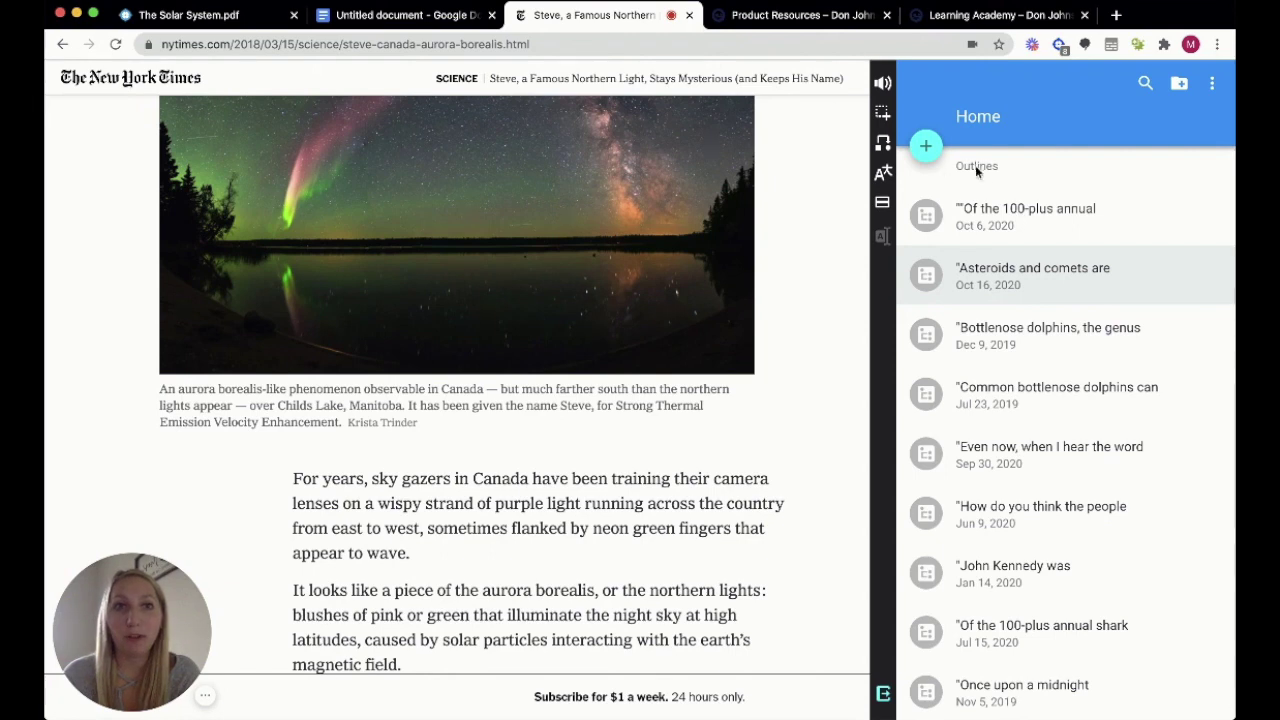
left_click(927, 148)
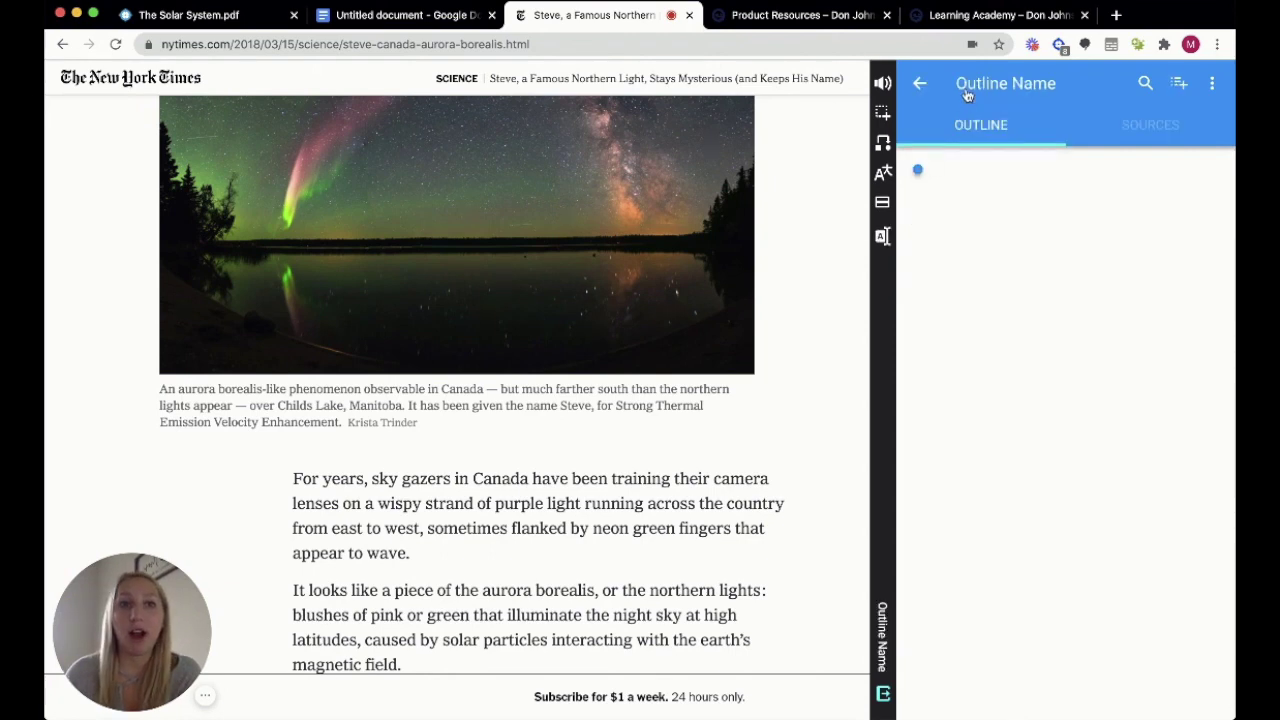
left_click(966, 89)
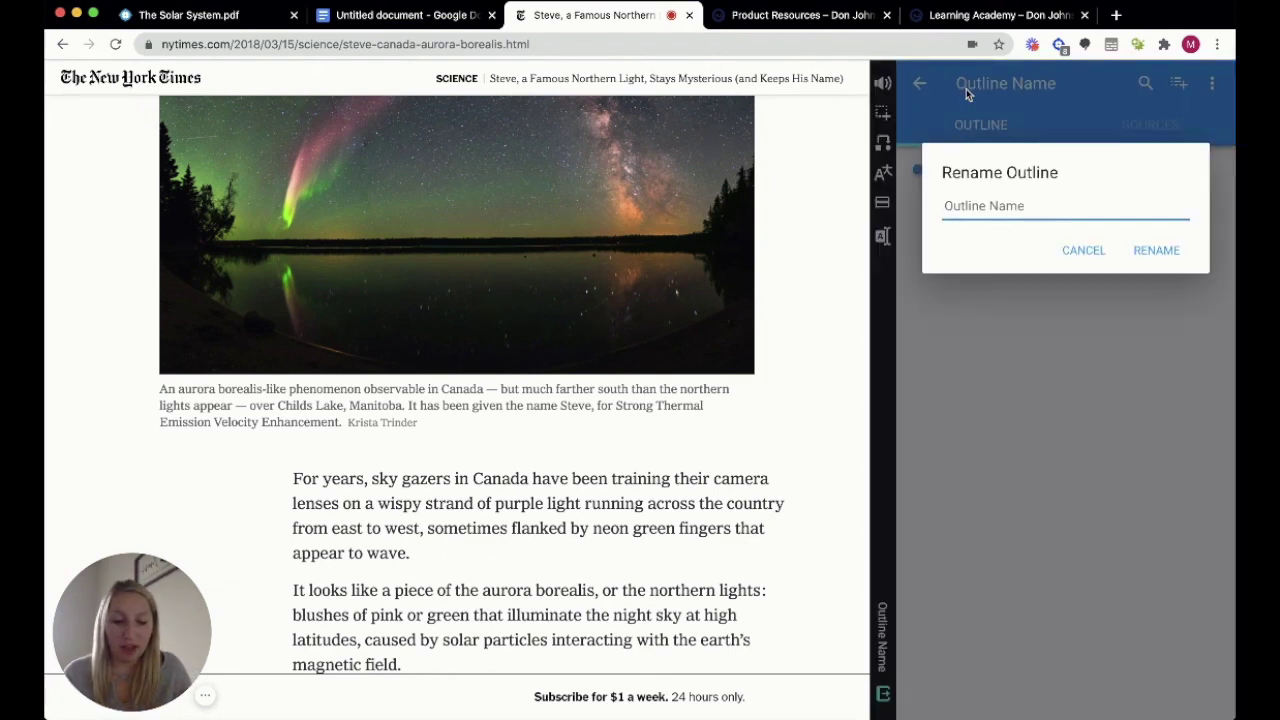
type("Northern Light")
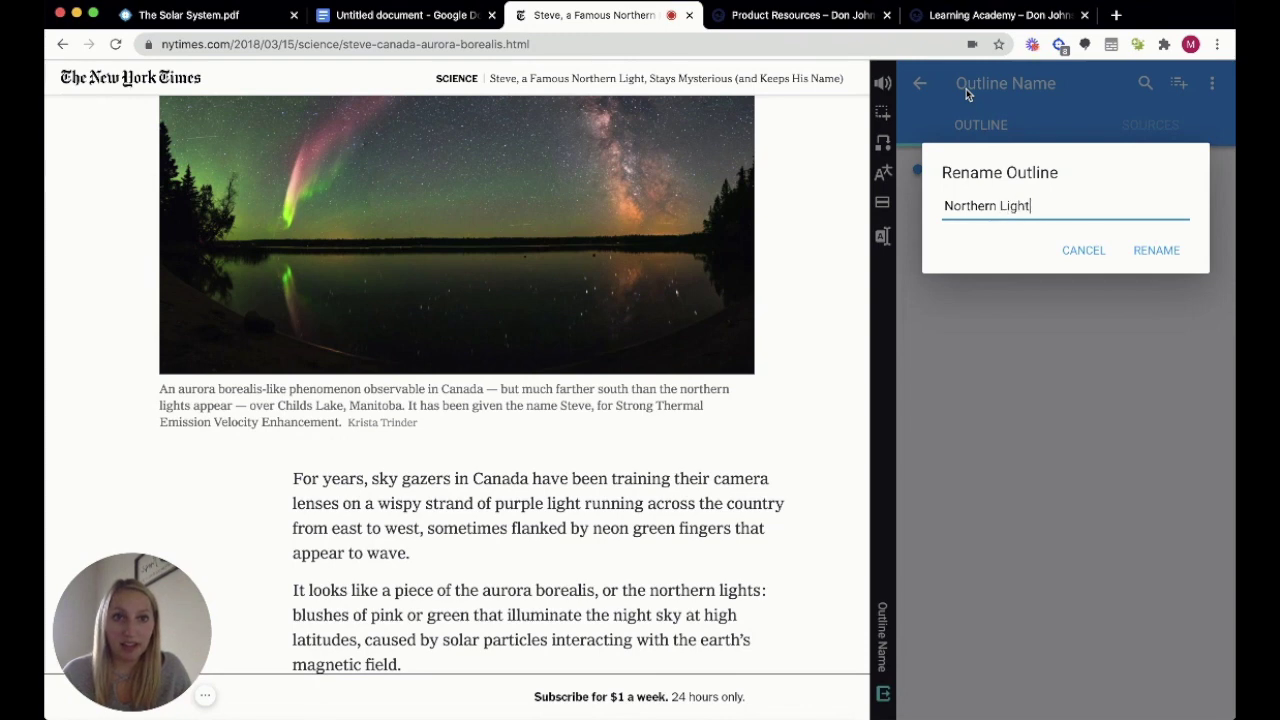
type("s")
key("Return")
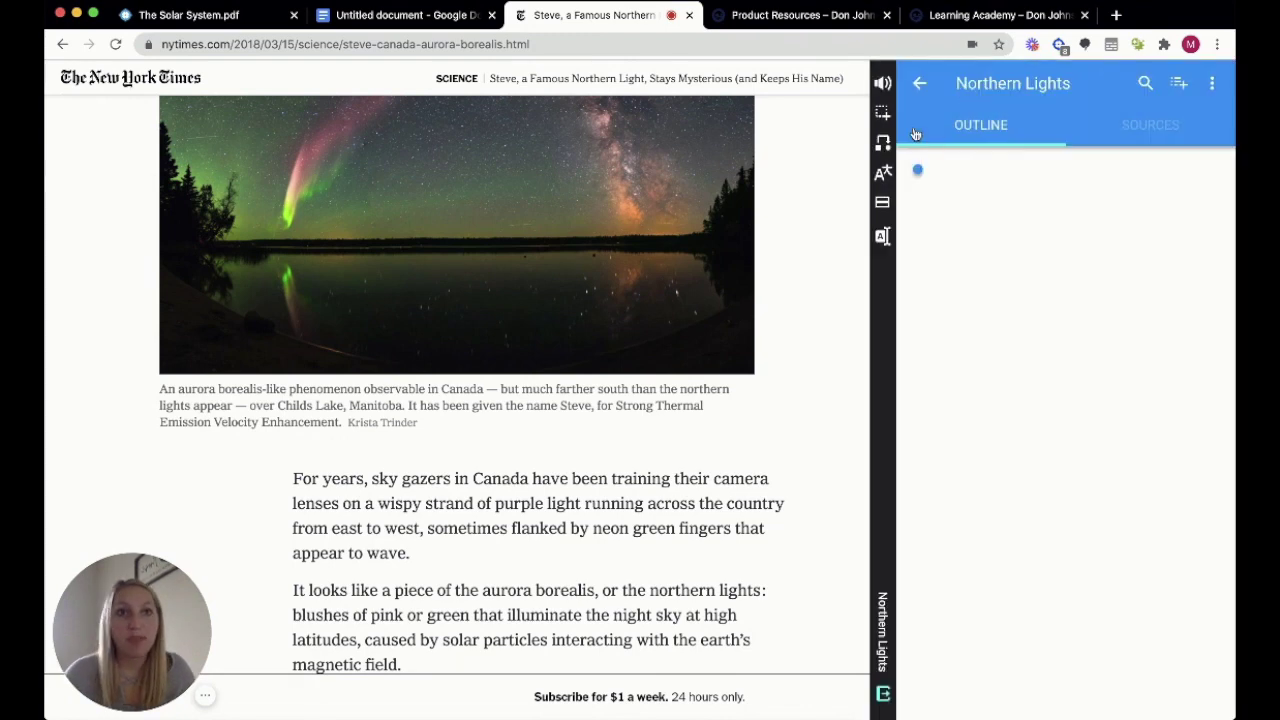
- Add the first note 'The northern lights illuminate the night sky at high altitudes'
scroll(690, 285, "down", 4)
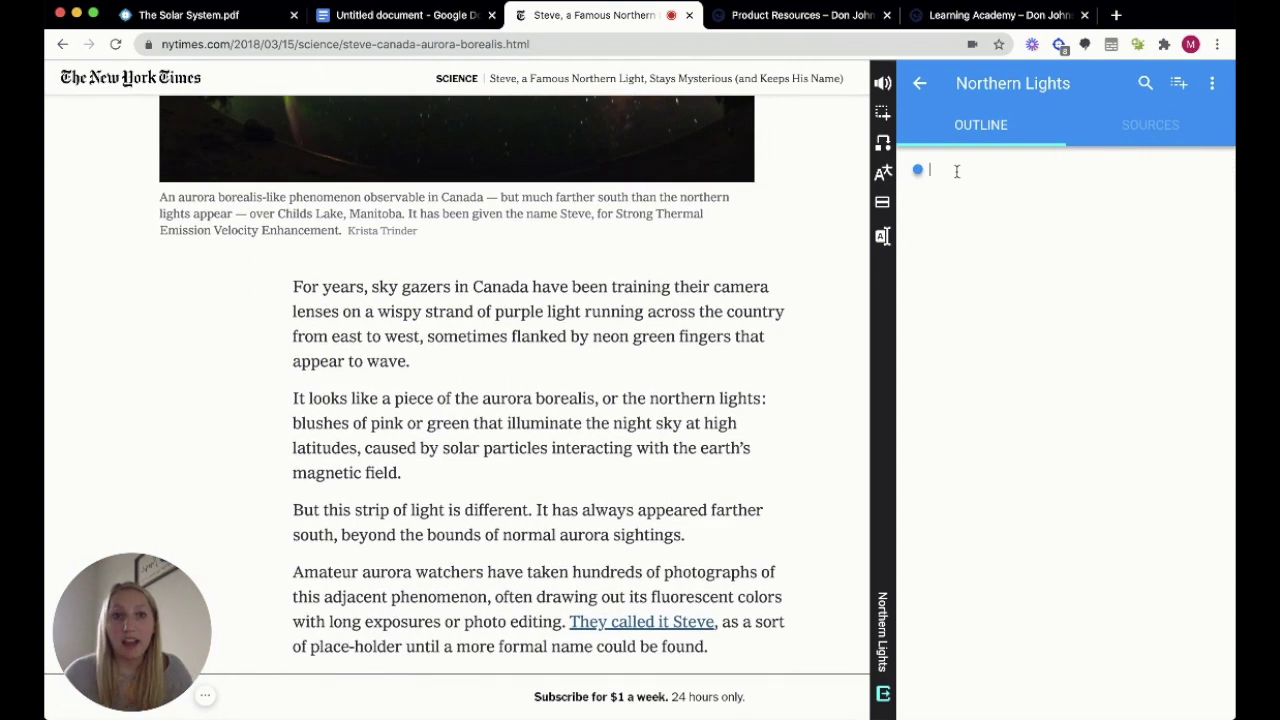
type("The northern lights illuminate the night sky at high alti")
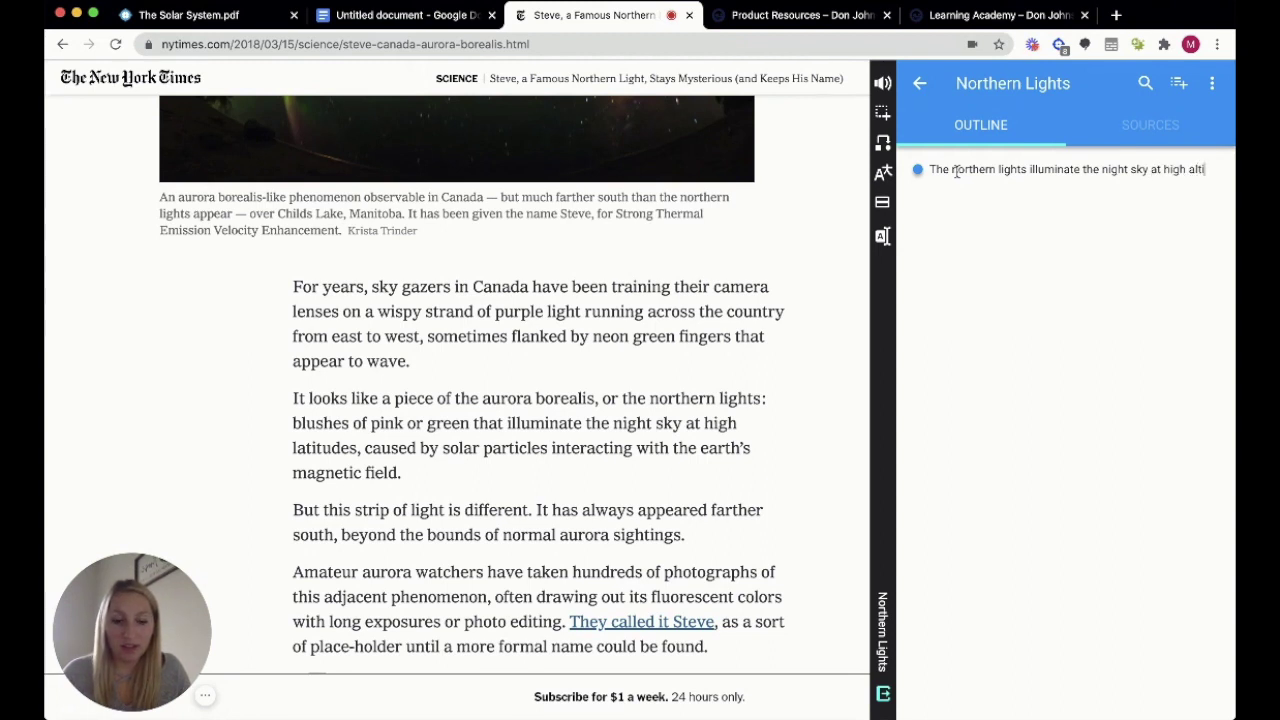
type("tudes")
key("Return")
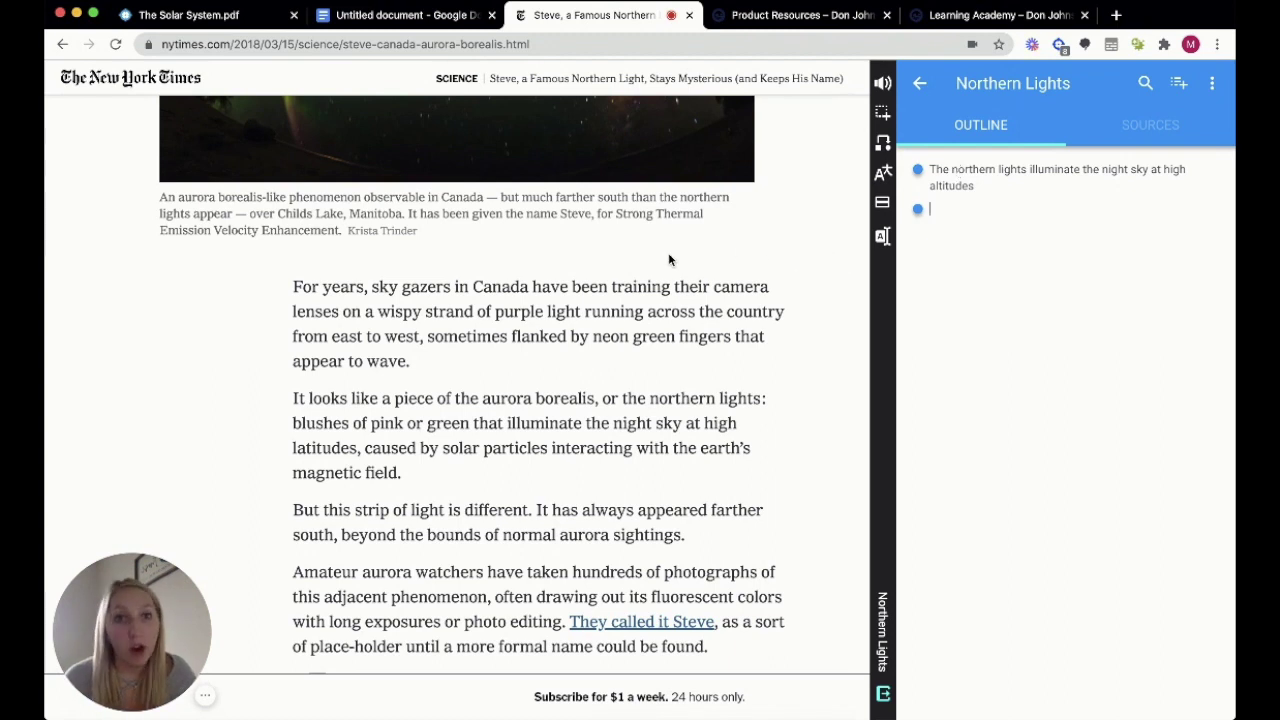
- Highlight the 'It looks like a piece of the aurora borealis…' paragraph into the outline as a quote
scroll(665, 255, "down", 2)
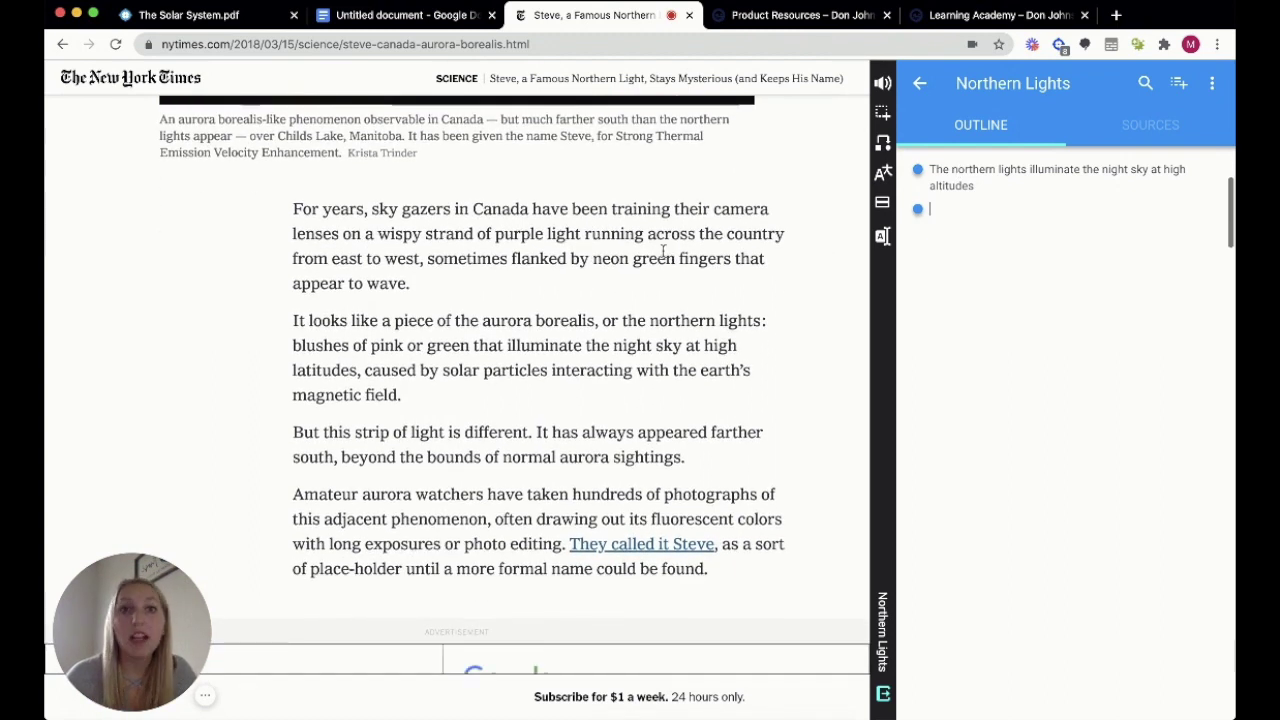
scroll(663, 252, "up", 1)
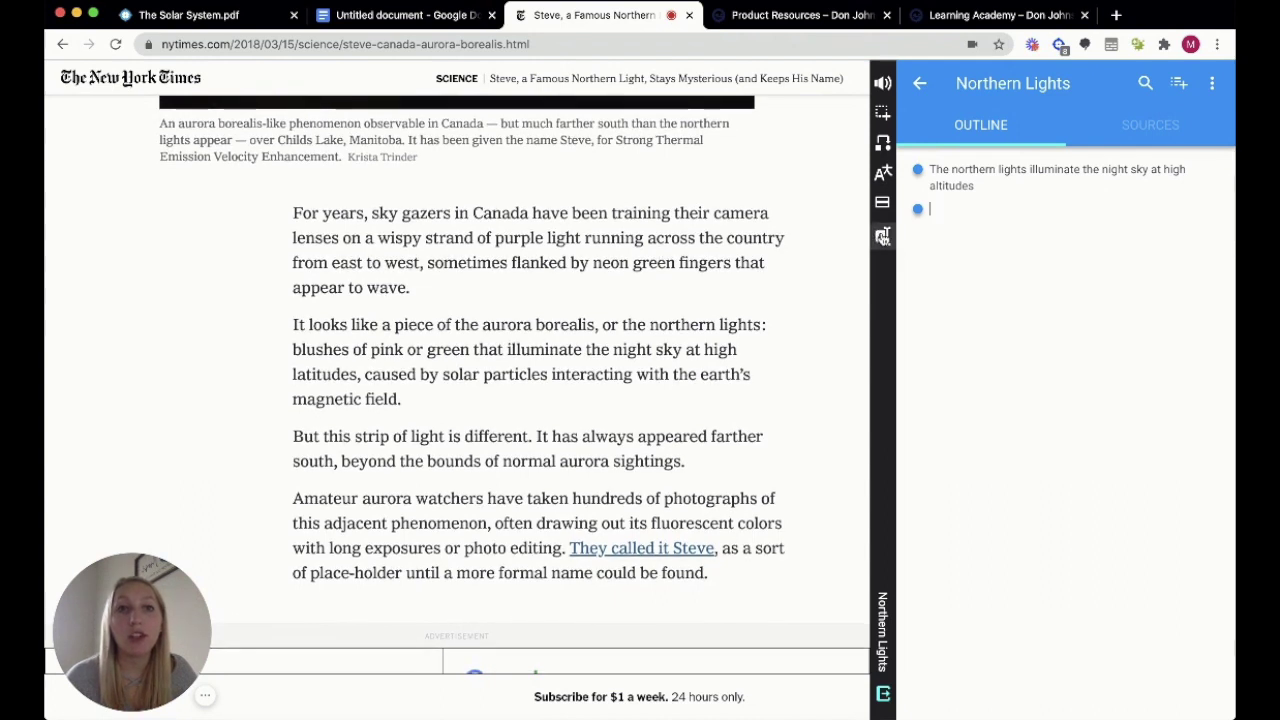
left_click(883, 236)
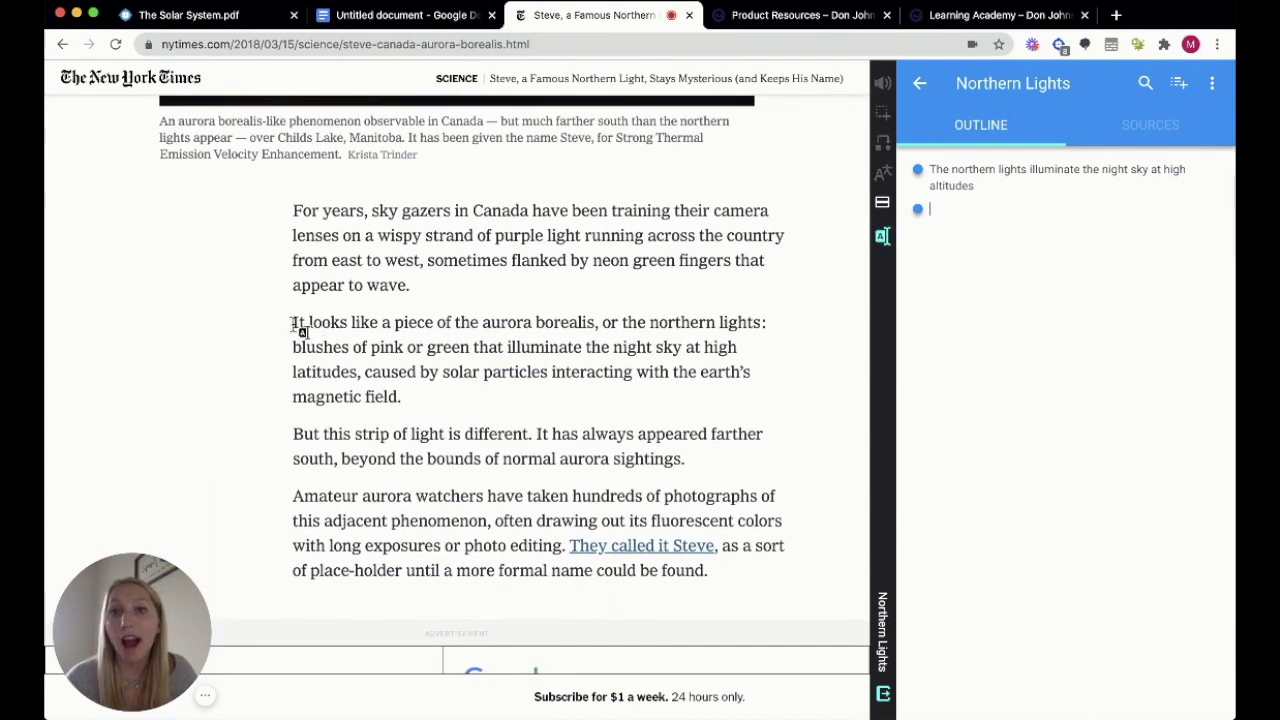
left_click_drag(293, 322, 434, 388)
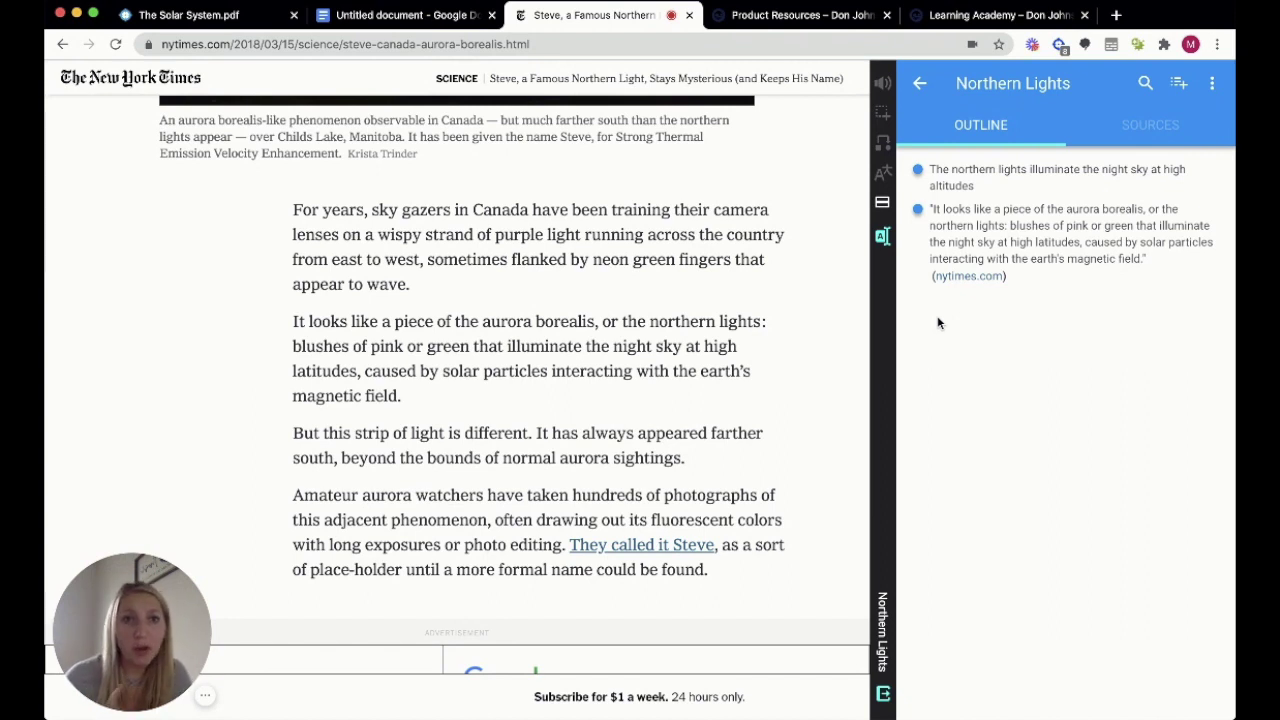
- Compare the source citation in MLA, APA and Chicago, settling on MLA
left_click(1157, 134)
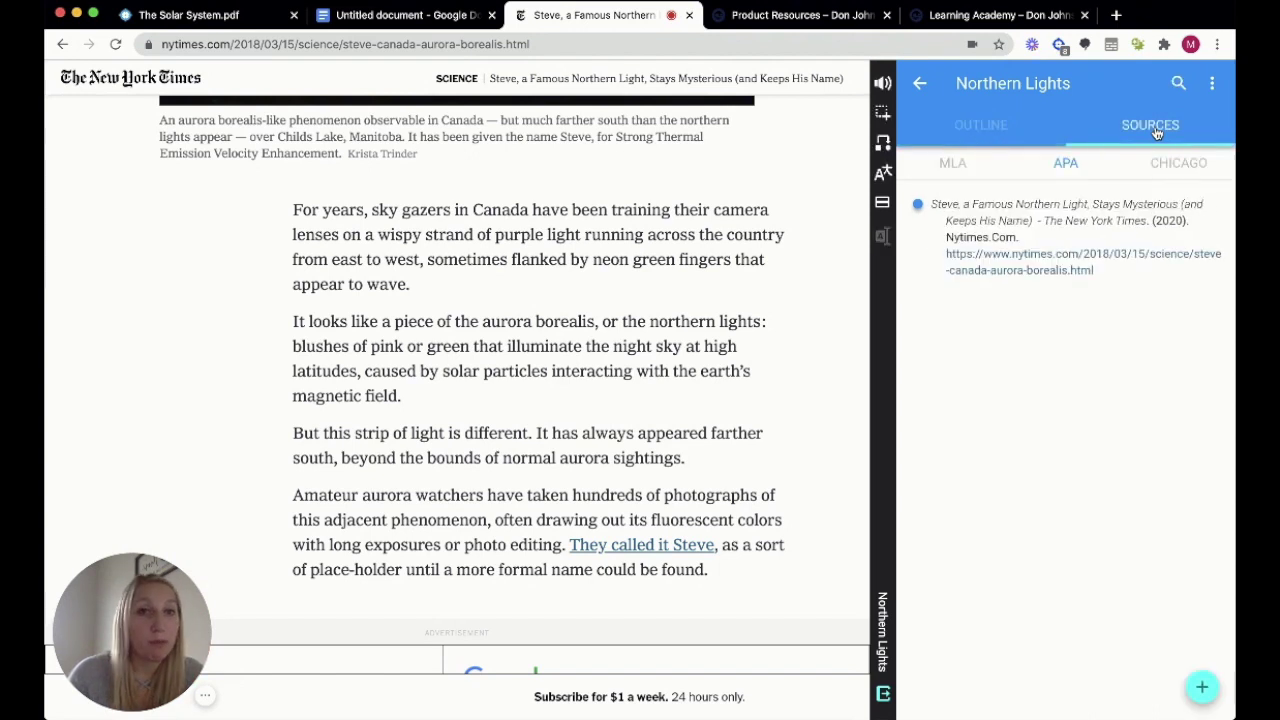
left_click(954, 168)
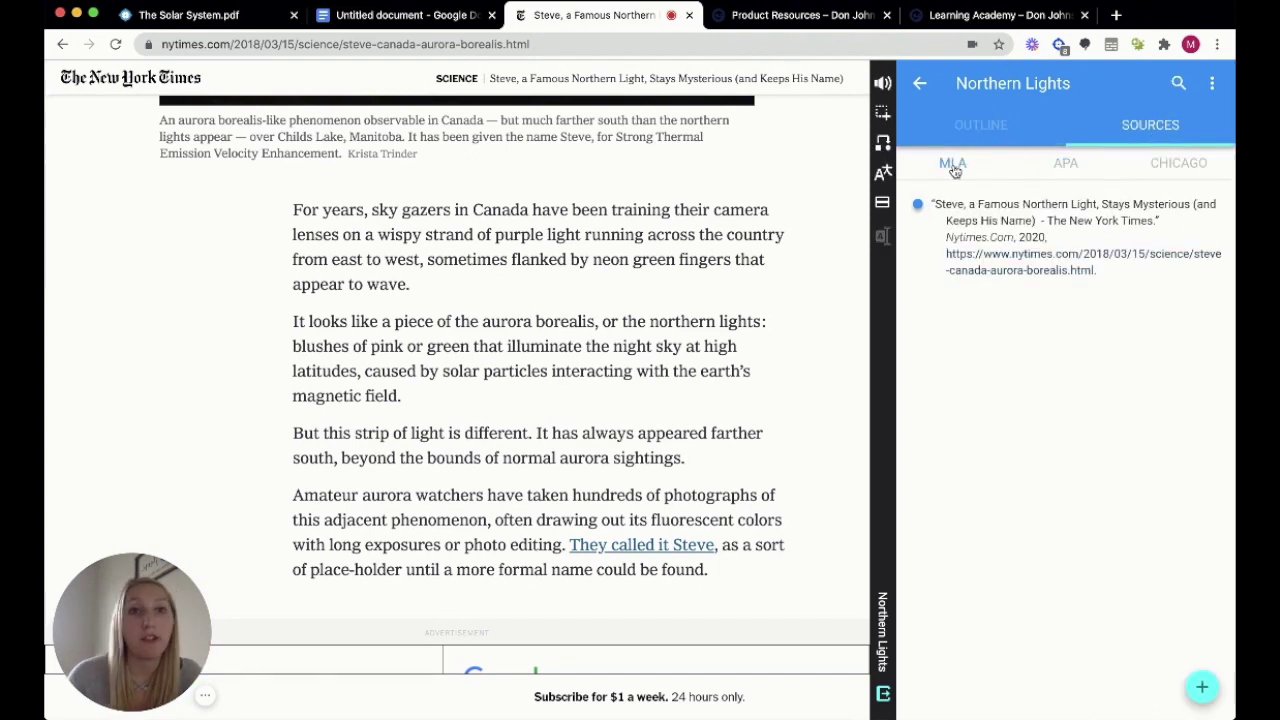
left_click(1062, 168)
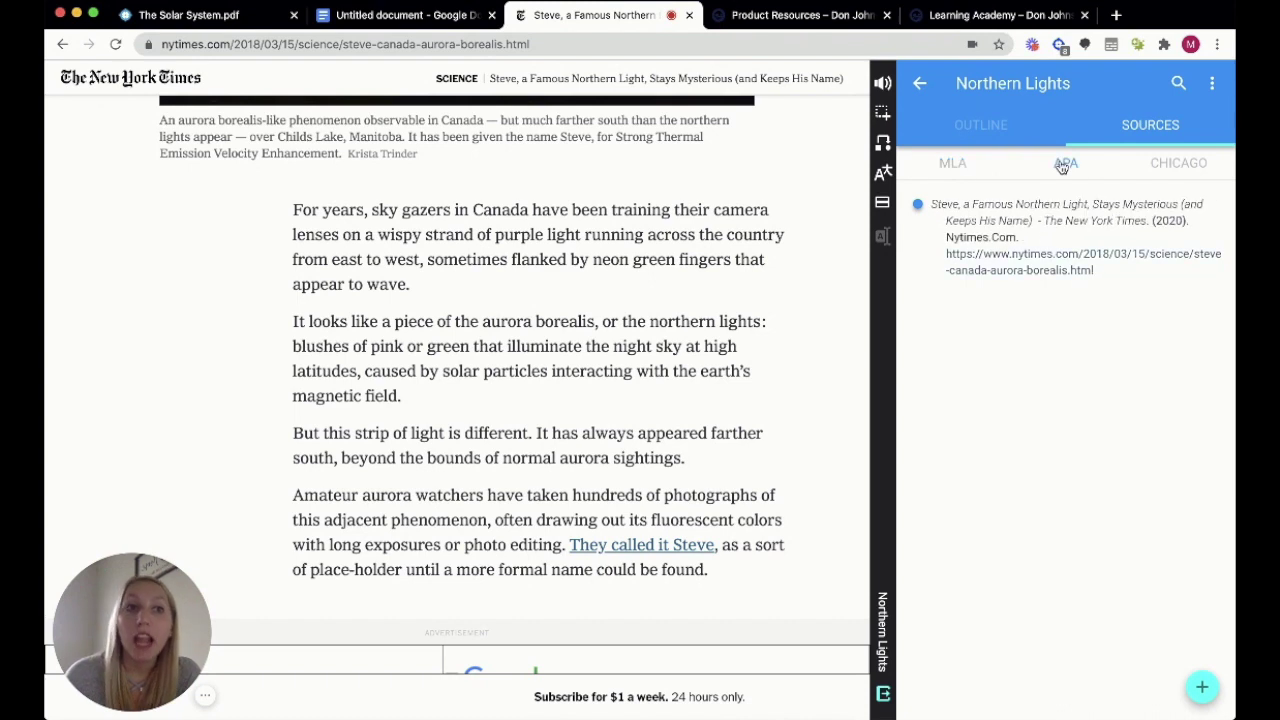
left_click(1145, 170)
left_click(963, 167)
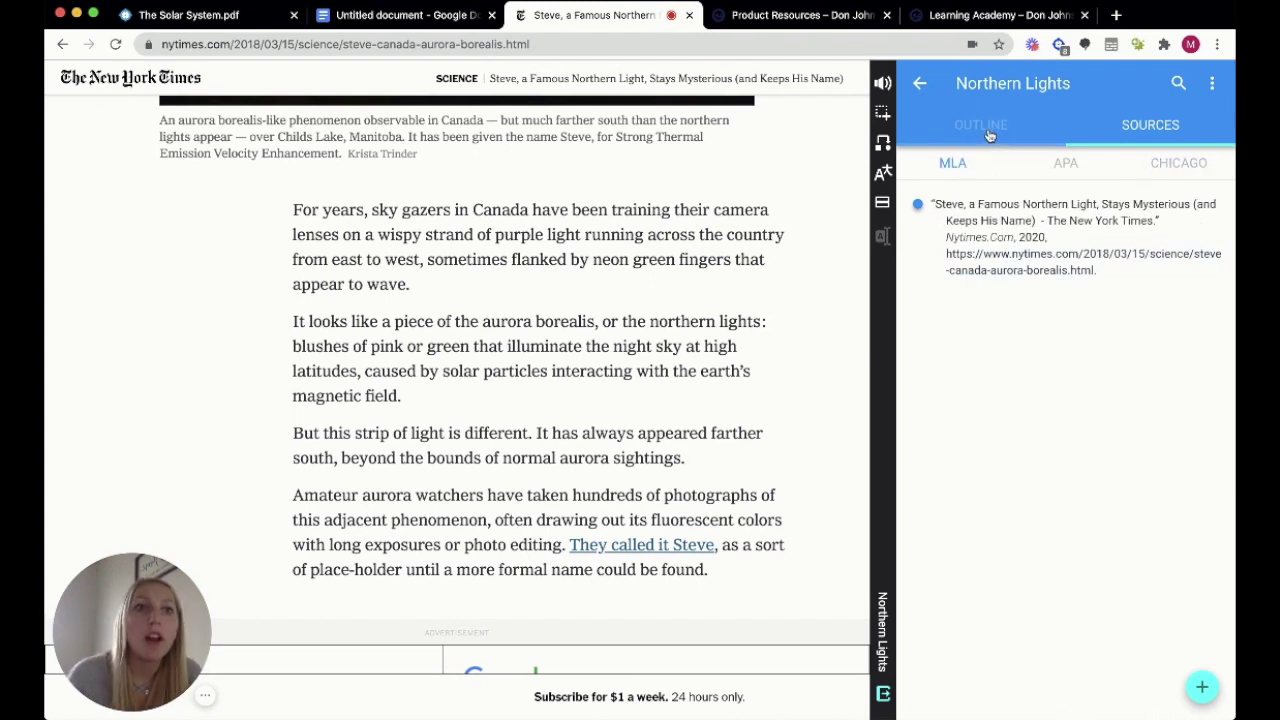
left_click(989, 130)
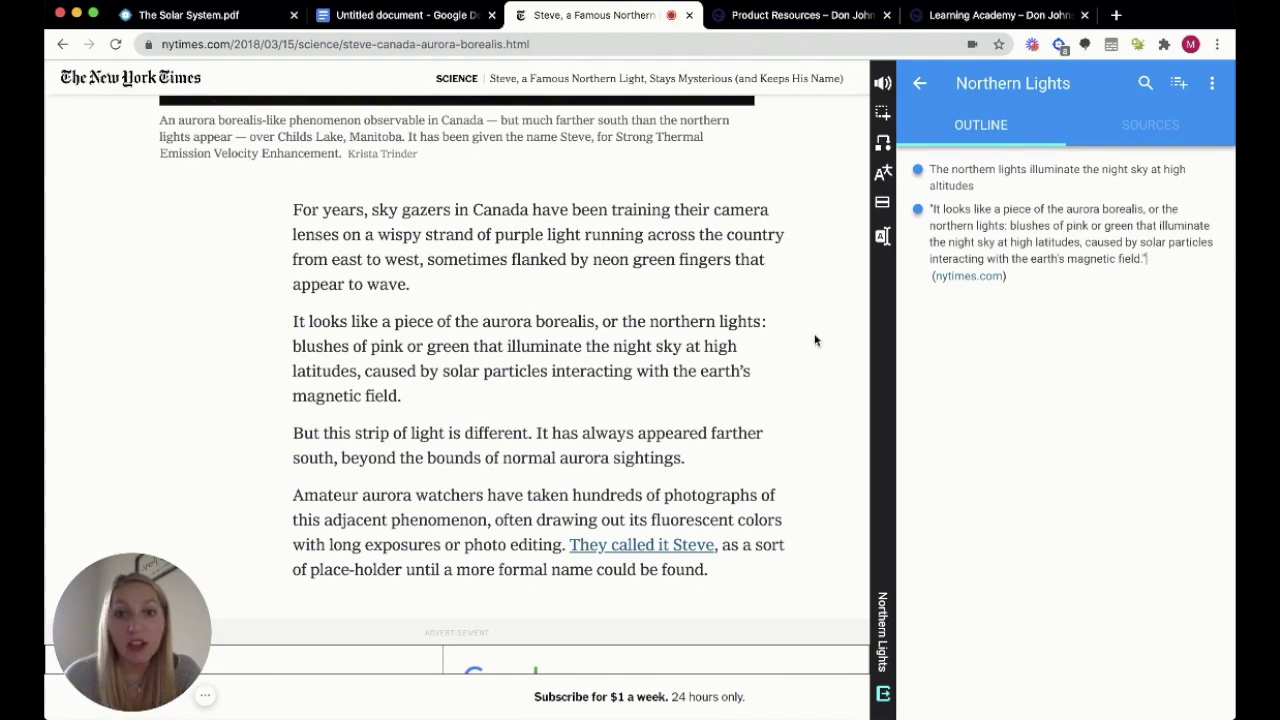
- Capture the article's aurora photo into the outline as a third note
scroll(815, 338, "up", 3)
scroll(815, 340, "up", 1)
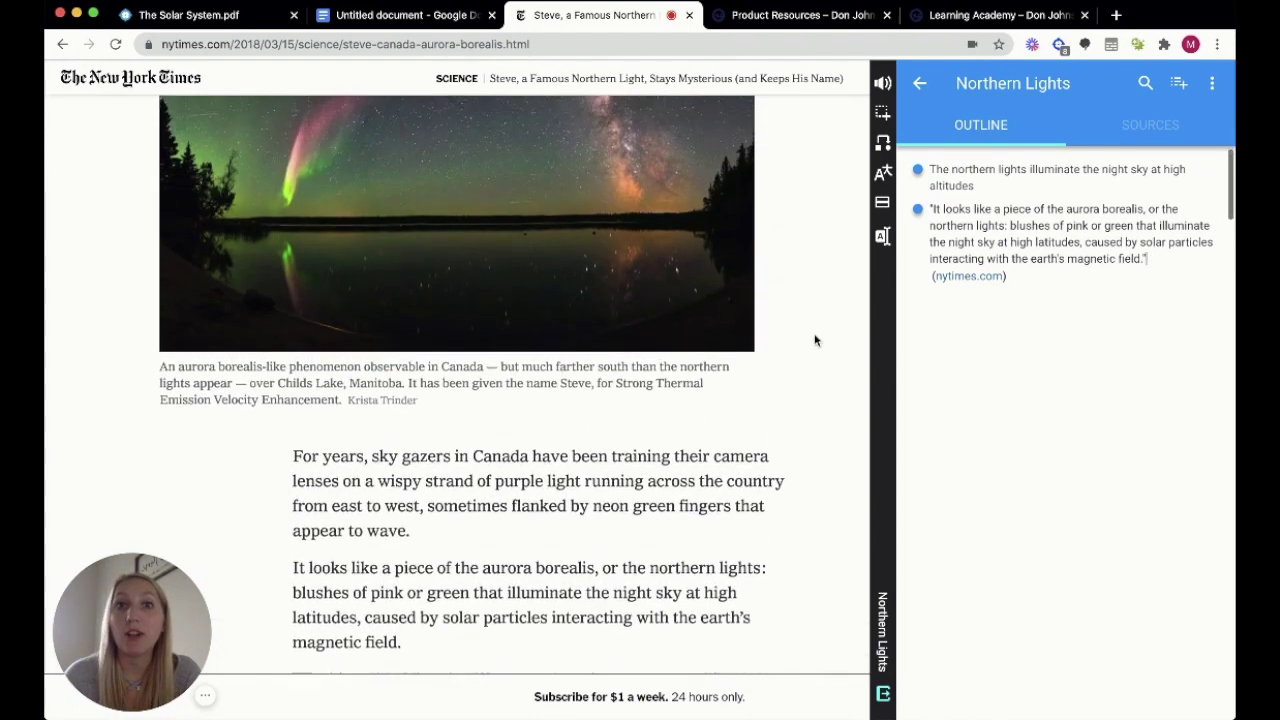
scroll(815, 340, "up", 1)
scroll(815, 340, "up", 1)
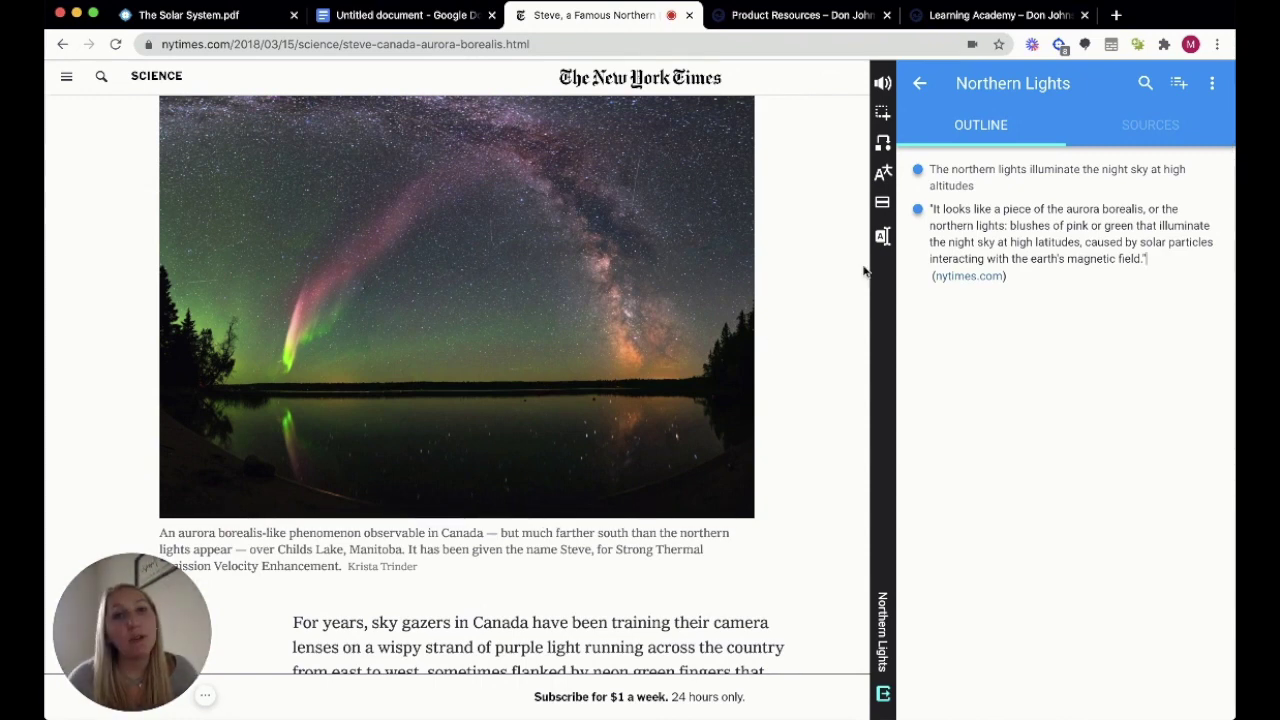
left_click(883, 236)
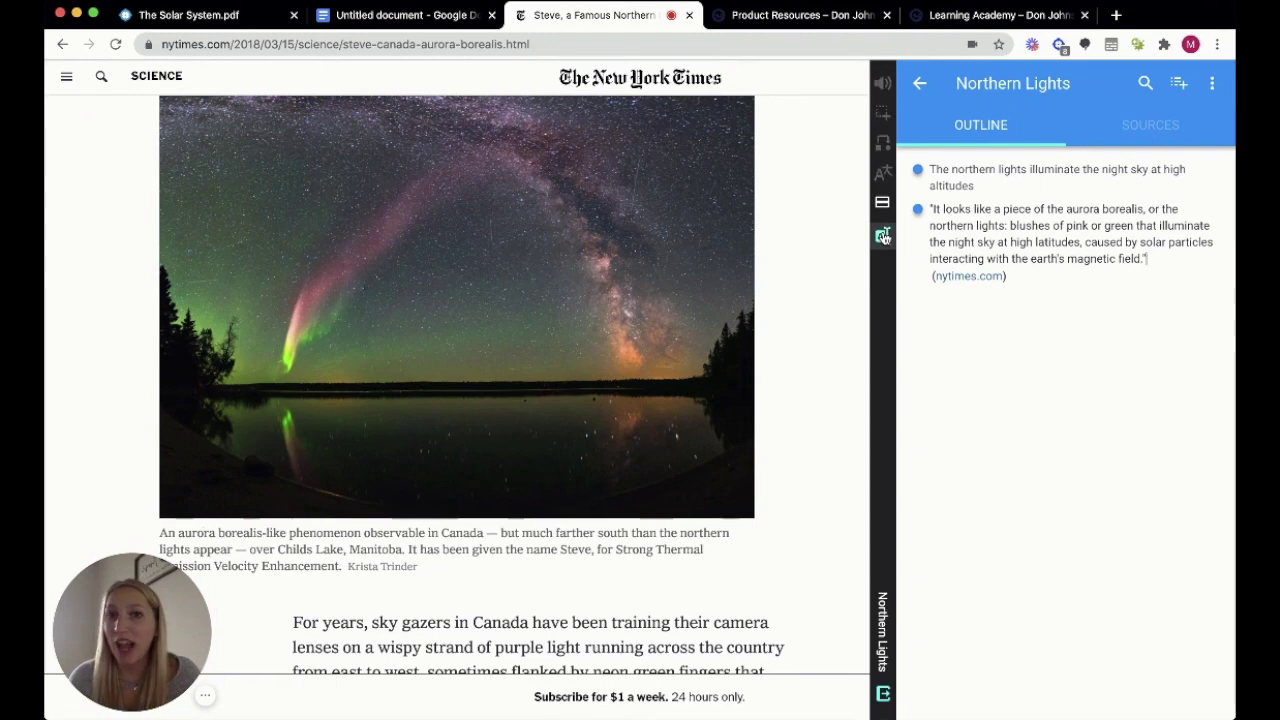
mouse_move(552, 232)
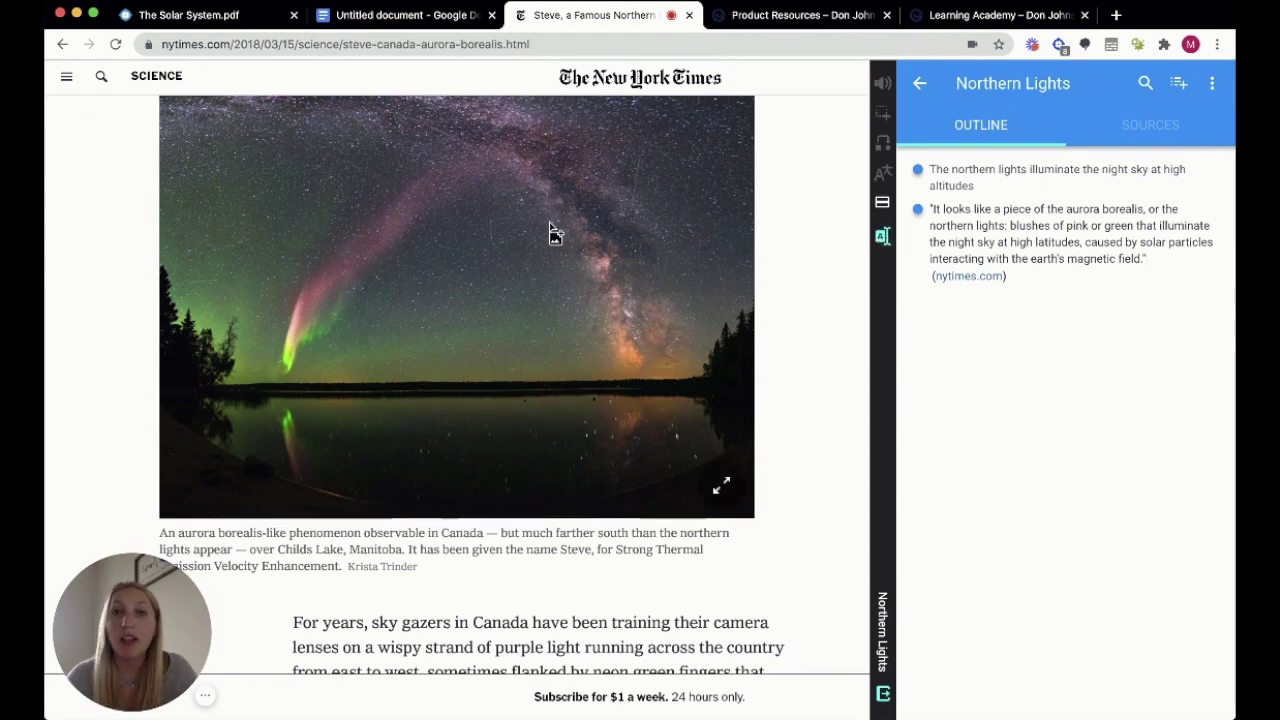
left_click(553, 232)
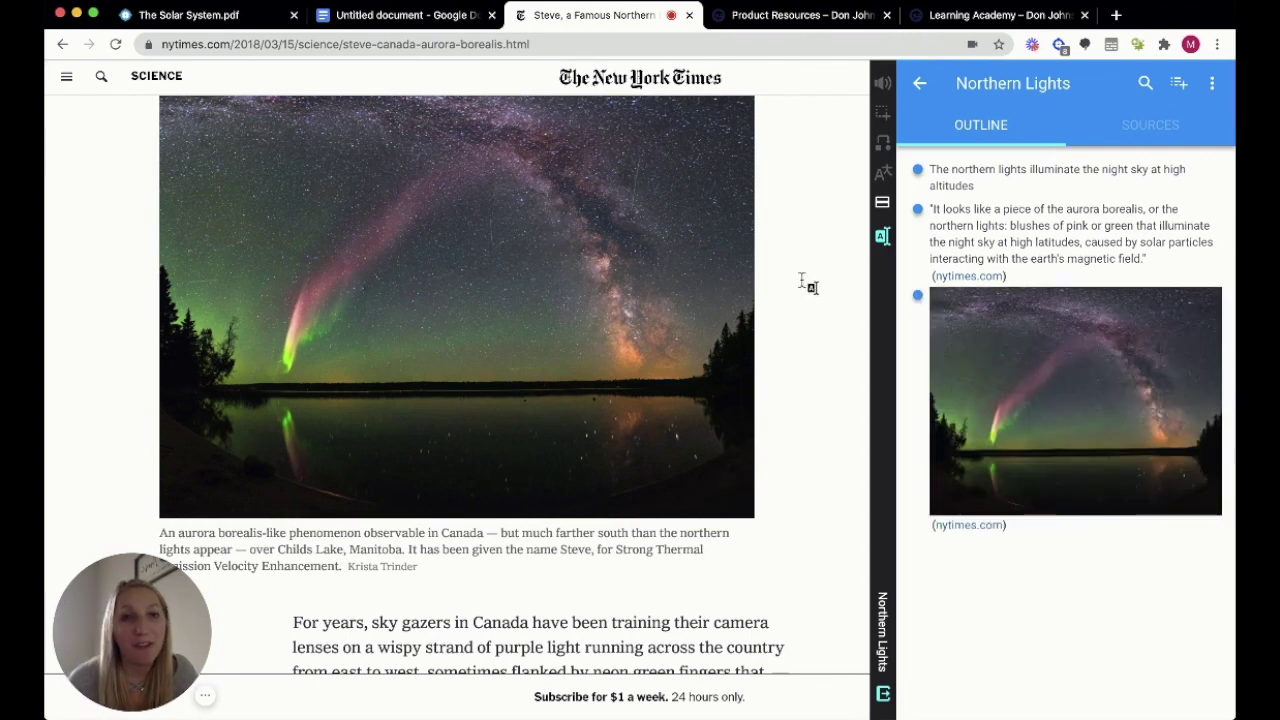
scroll(700, 450, "up", 3)
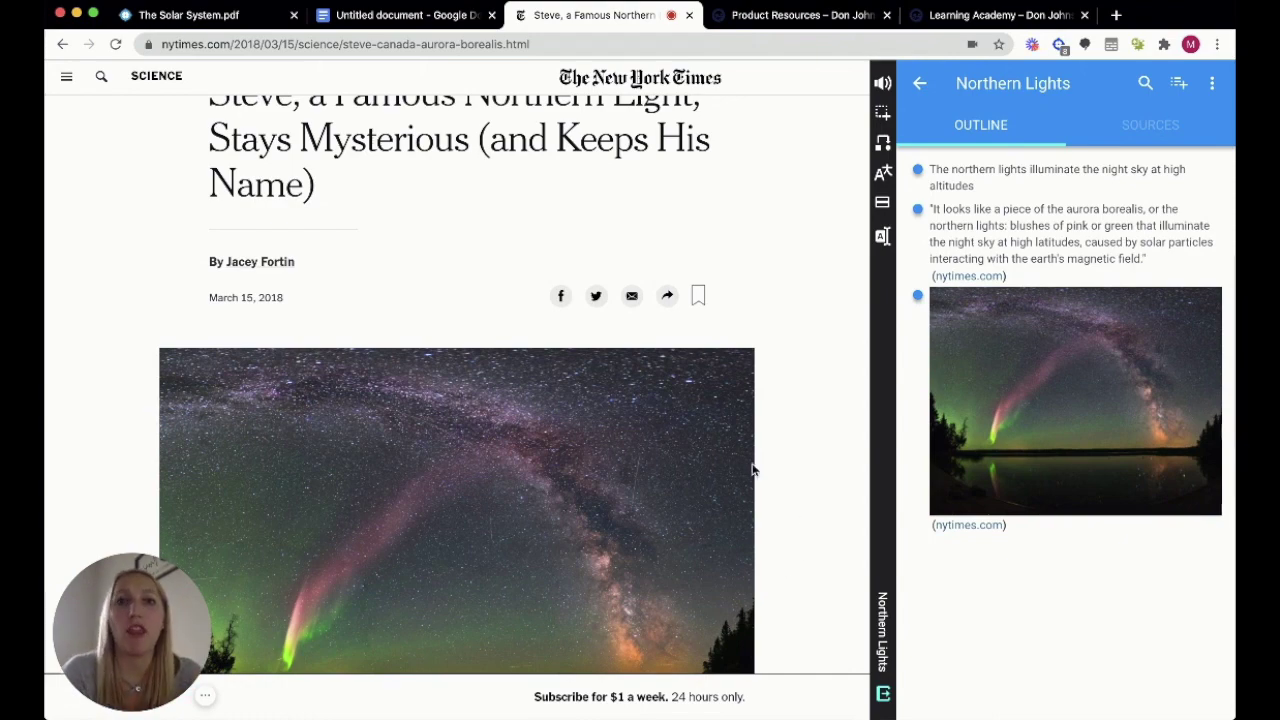
scroll(713, 468, "down", 2)
scroll(713, 468, "down", 2)
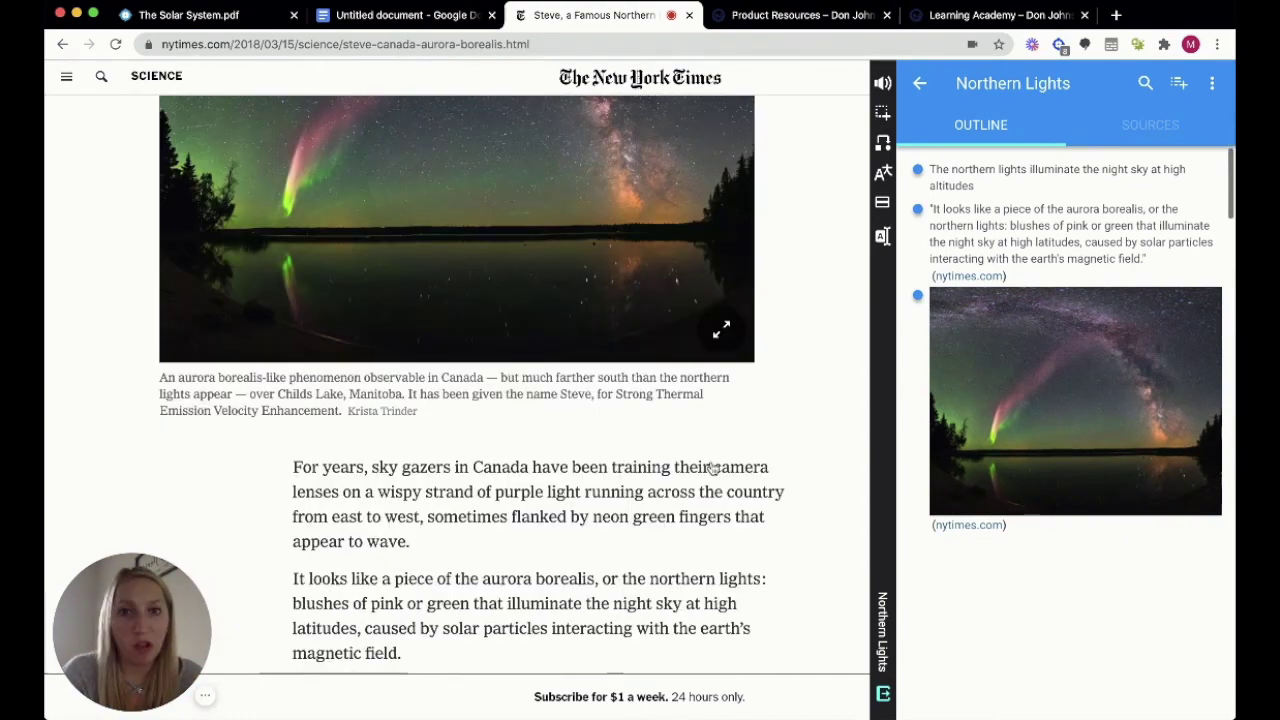
- Append the Nonfiction - Main Ideas and Support Details template from the outline's options menu
left_click(1215, 83)
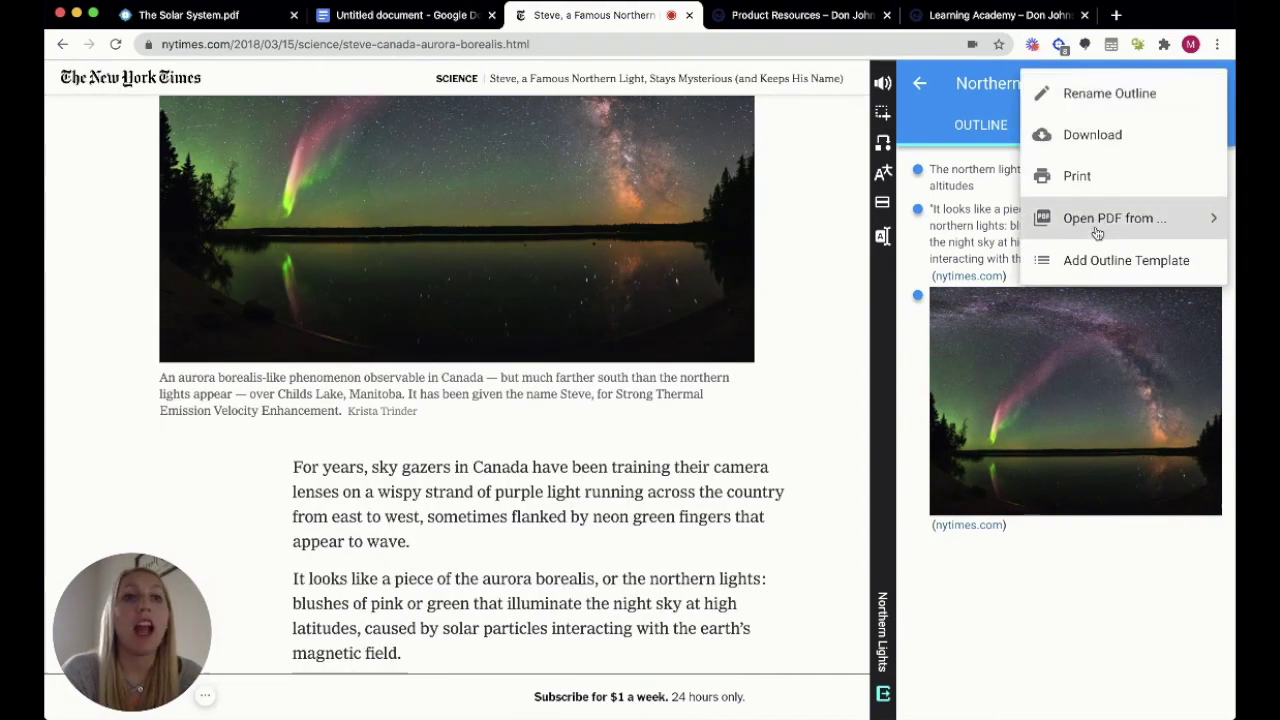
left_click(1097, 262)
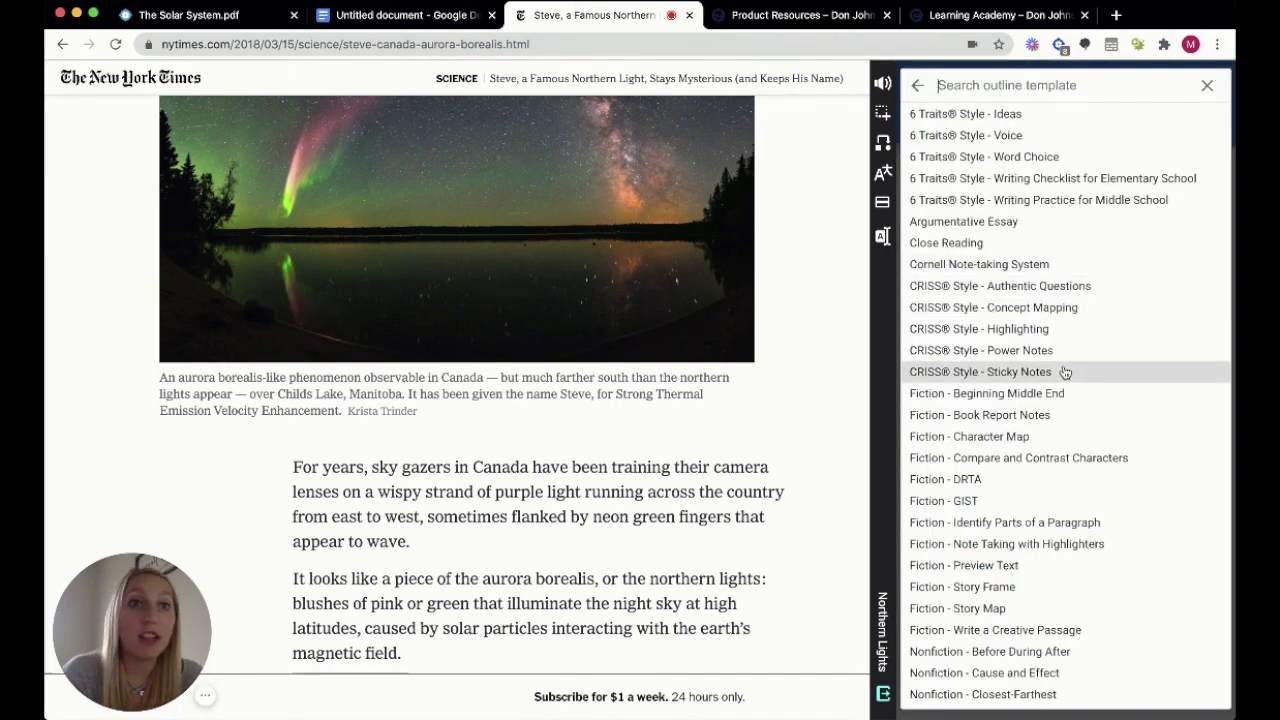
scroll(1063, 371, "down", 1)
scroll(1065, 372, "down", 2)
scroll(1065, 372, "down", 2)
scroll(1065, 372, "down", 2)
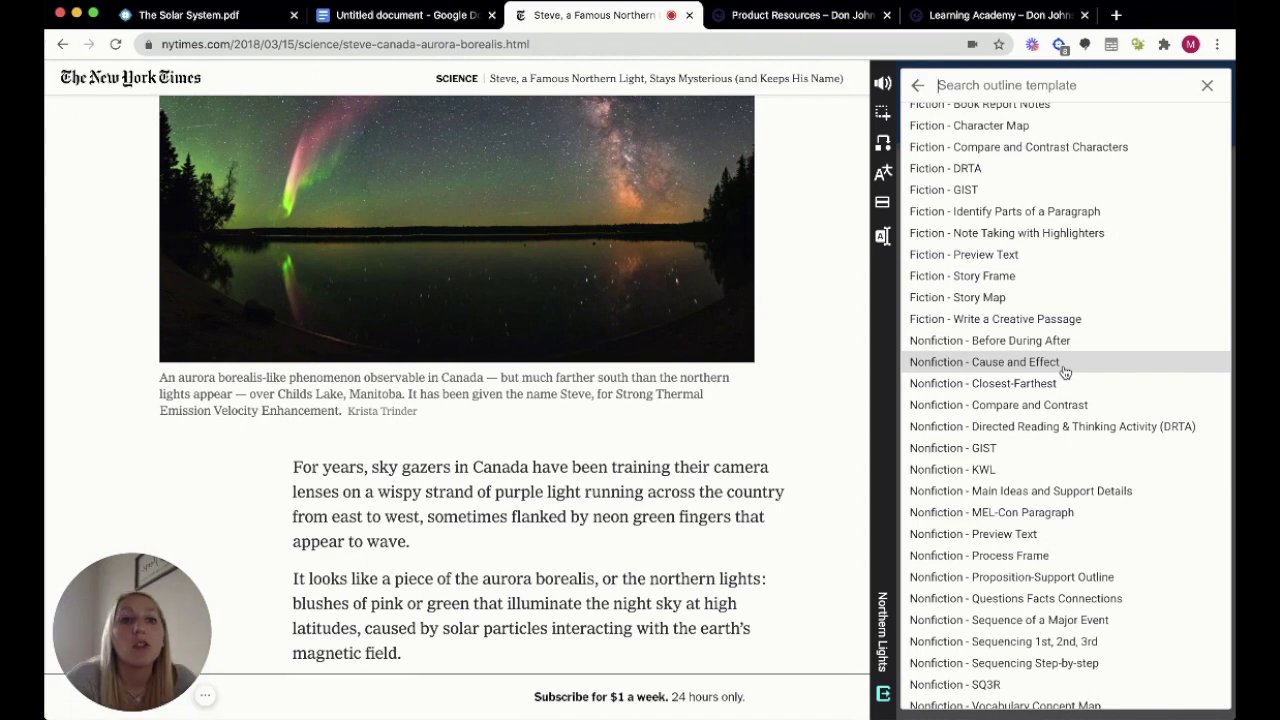
scroll(1065, 372, "down", 1)
scroll(1047, 375, "down", 1)
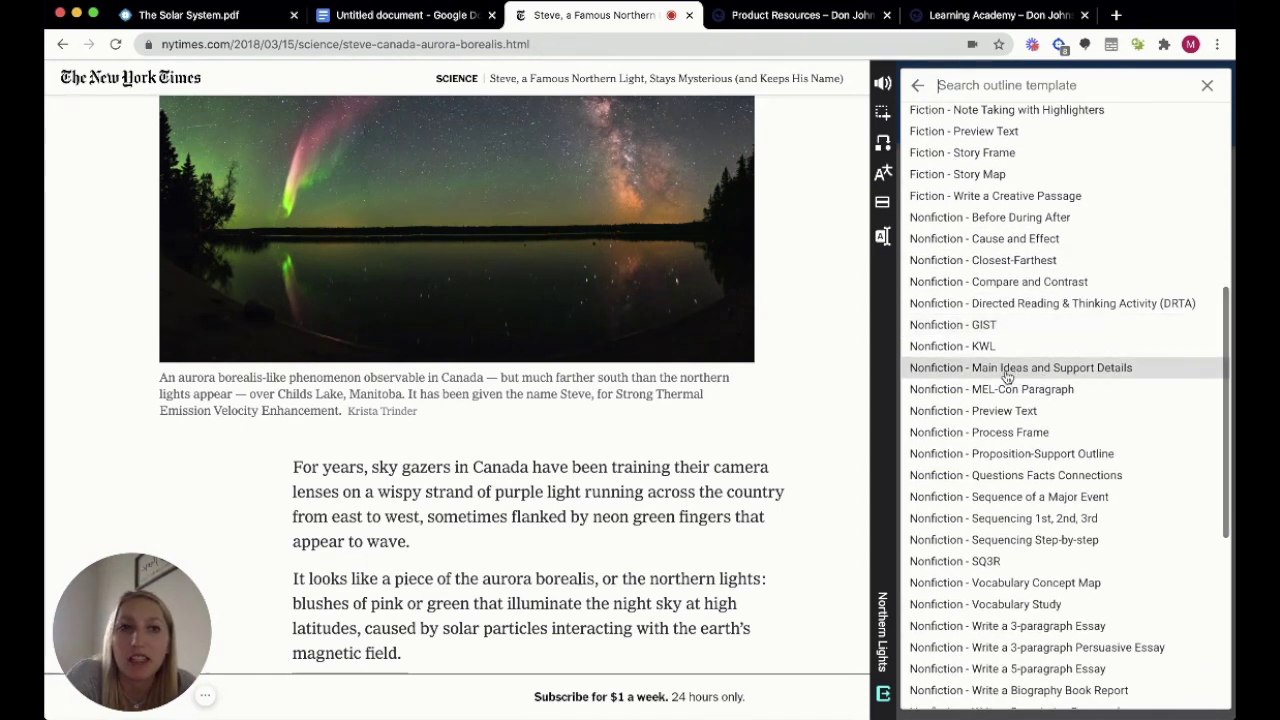
left_click(1018, 370)
scroll(1094, 386, "down", 2)
- Highlight the Amateur aurora watchers paragraph into the first Supporting Detail as a quote
scroll(1014, 391, "down", 1)
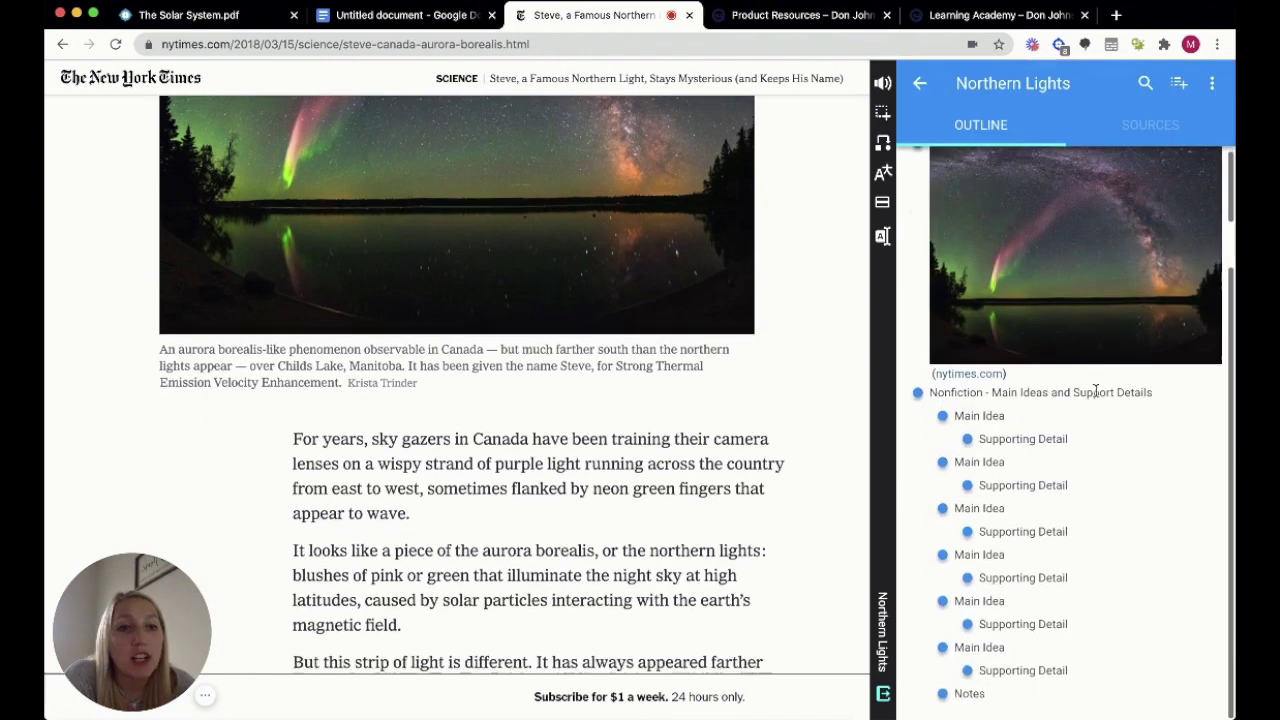
left_click(1066, 438)
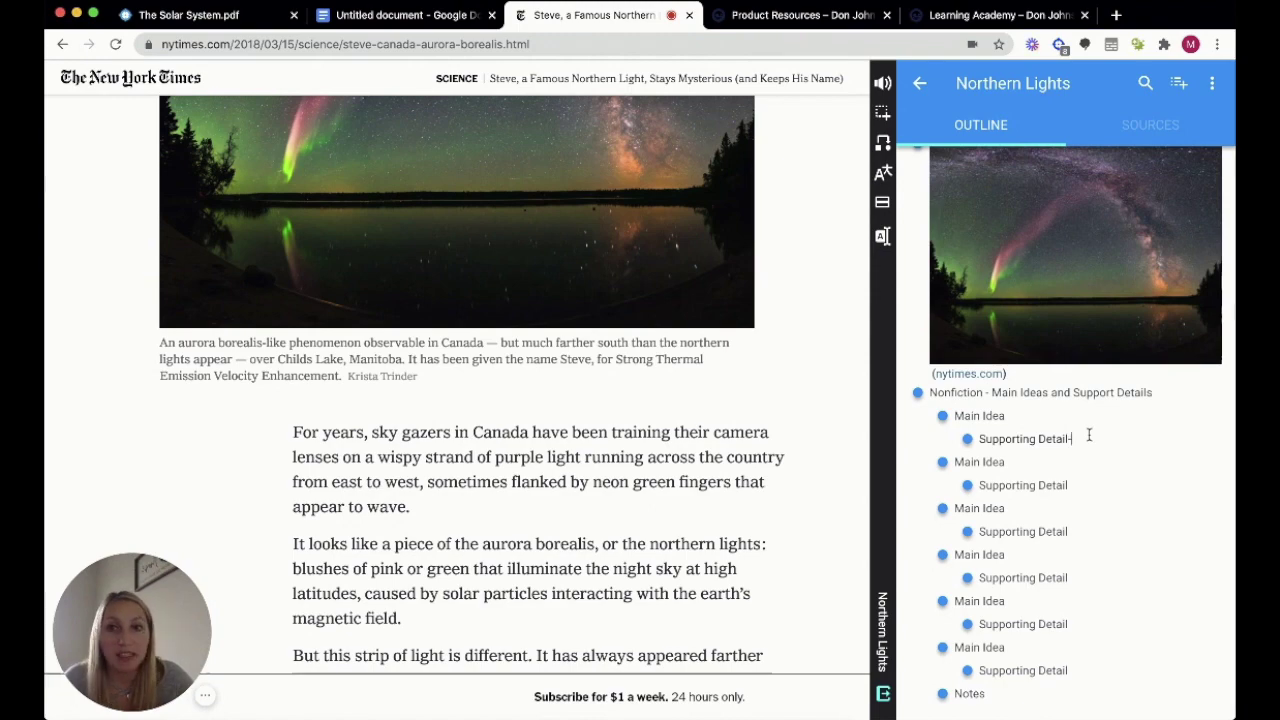
type("-")
scroll(572, 510, "down", 3)
scroll(572, 510, "down", 2)
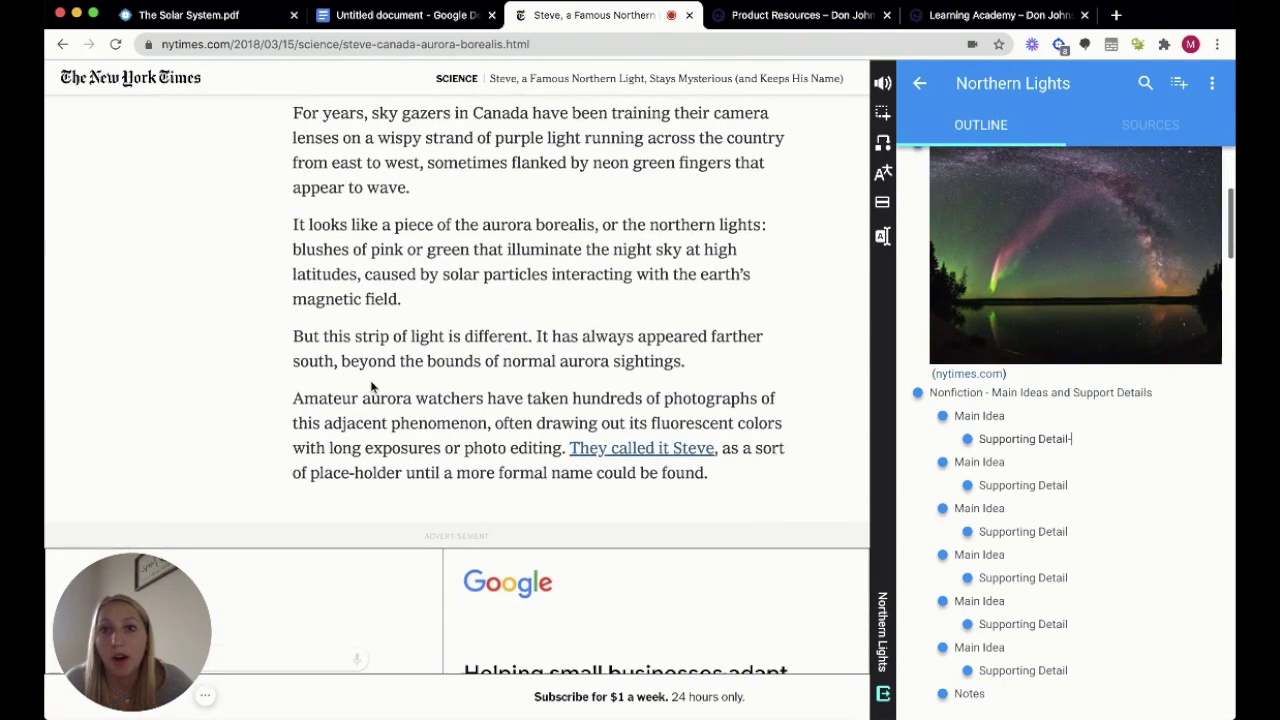
left_click_drag(294, 397, 708, 478)
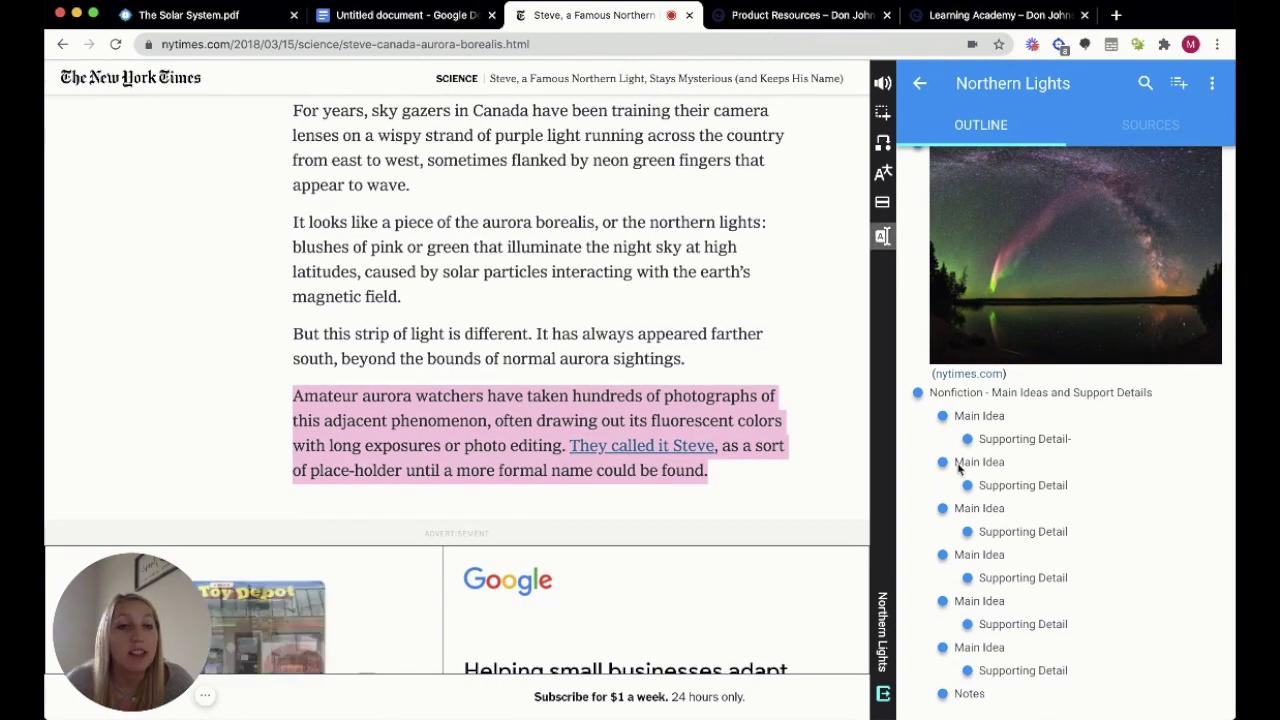
left_click_drag(882, 237, 1060, 502)
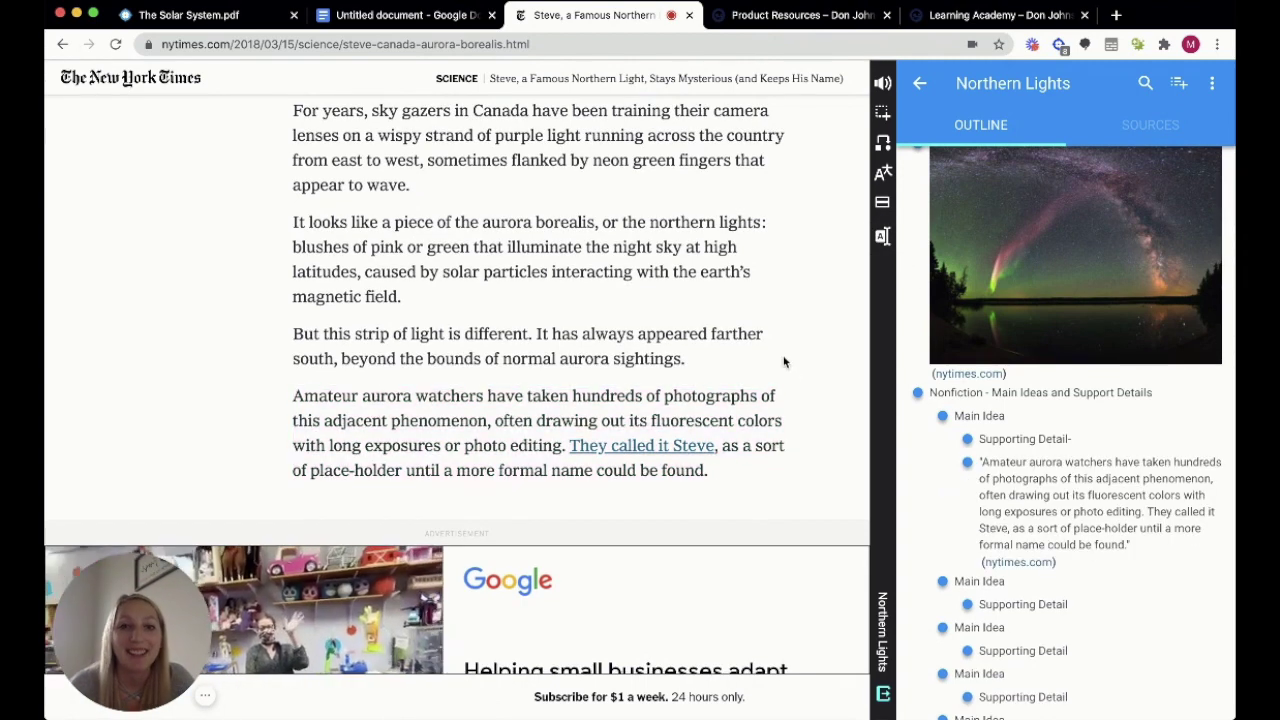
scroll(783, 361, "up", 2)
scroll(783, 361, "up", 2)
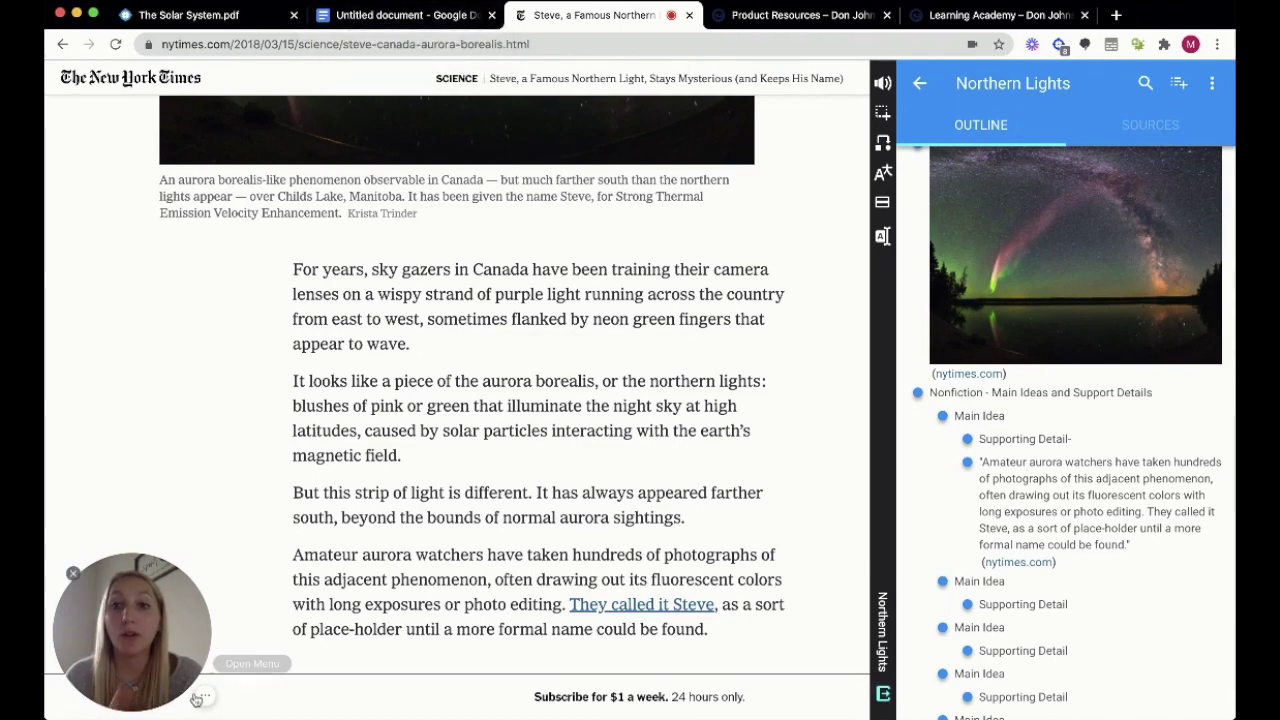
- Drag the aurora image from the outline into the blank Google Doc
mouse_move(203, 697)
left_click(277, 703)
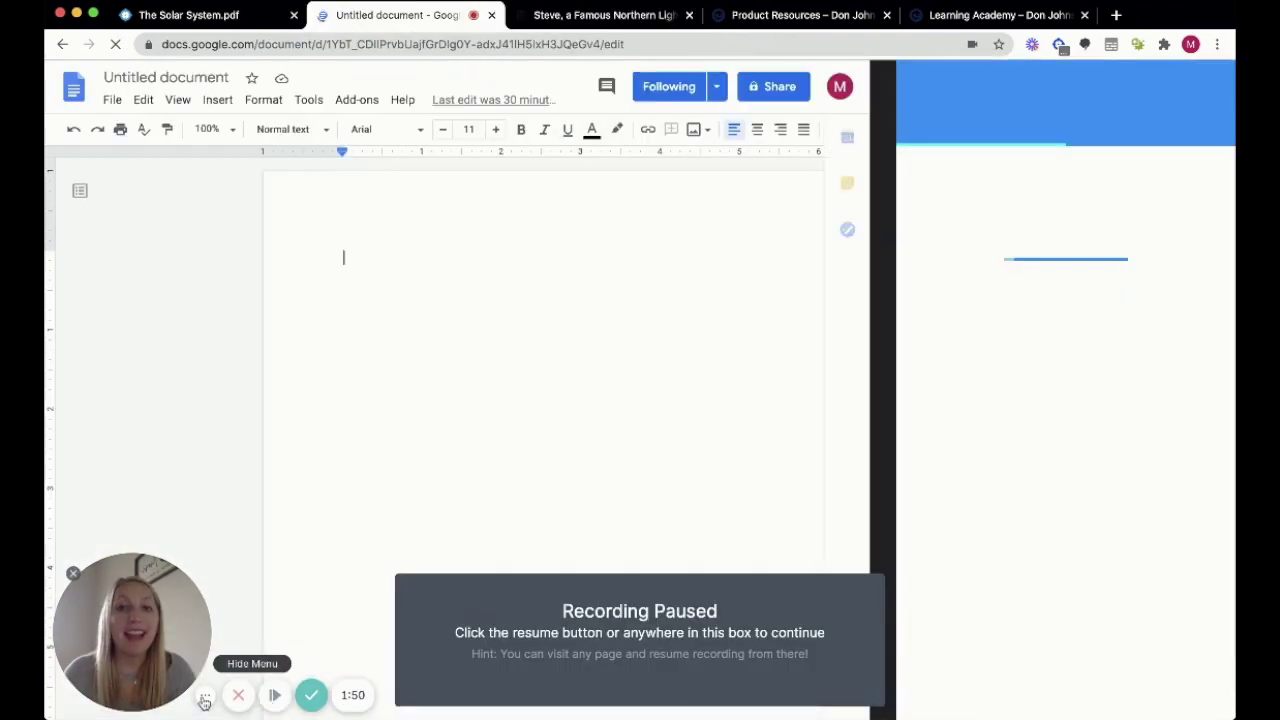
left_click(497, 651)
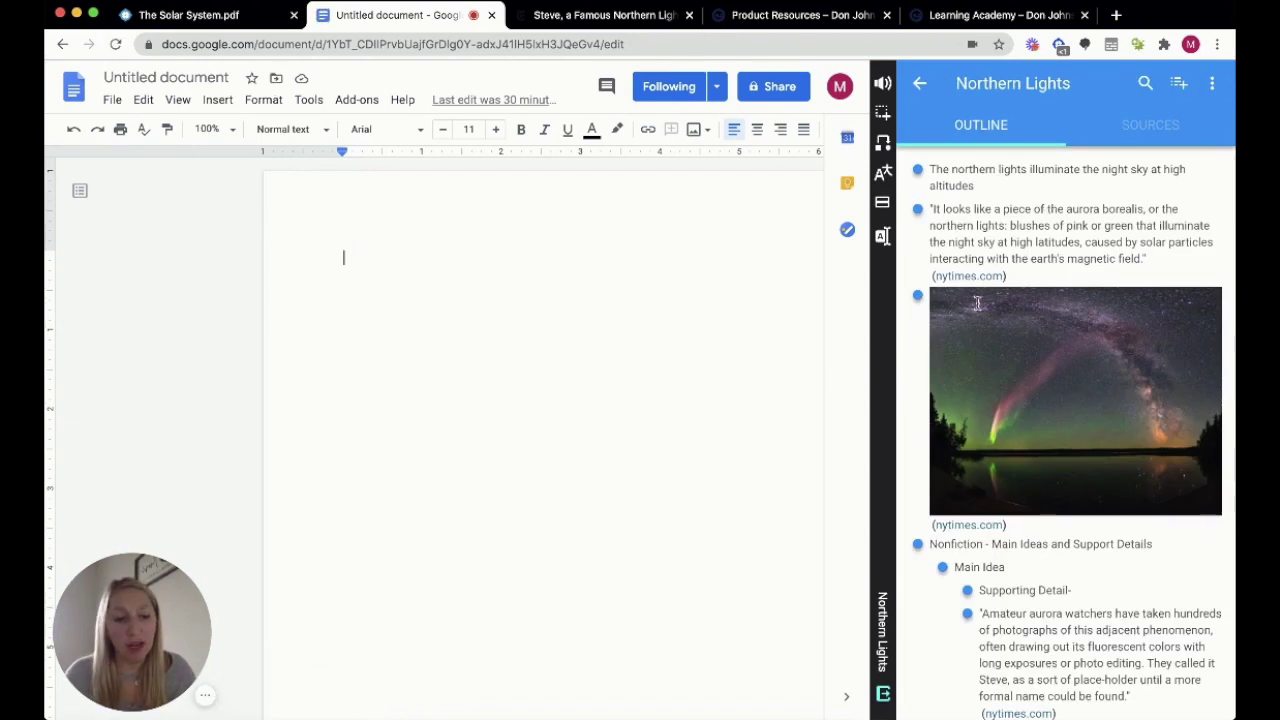
key("Return")
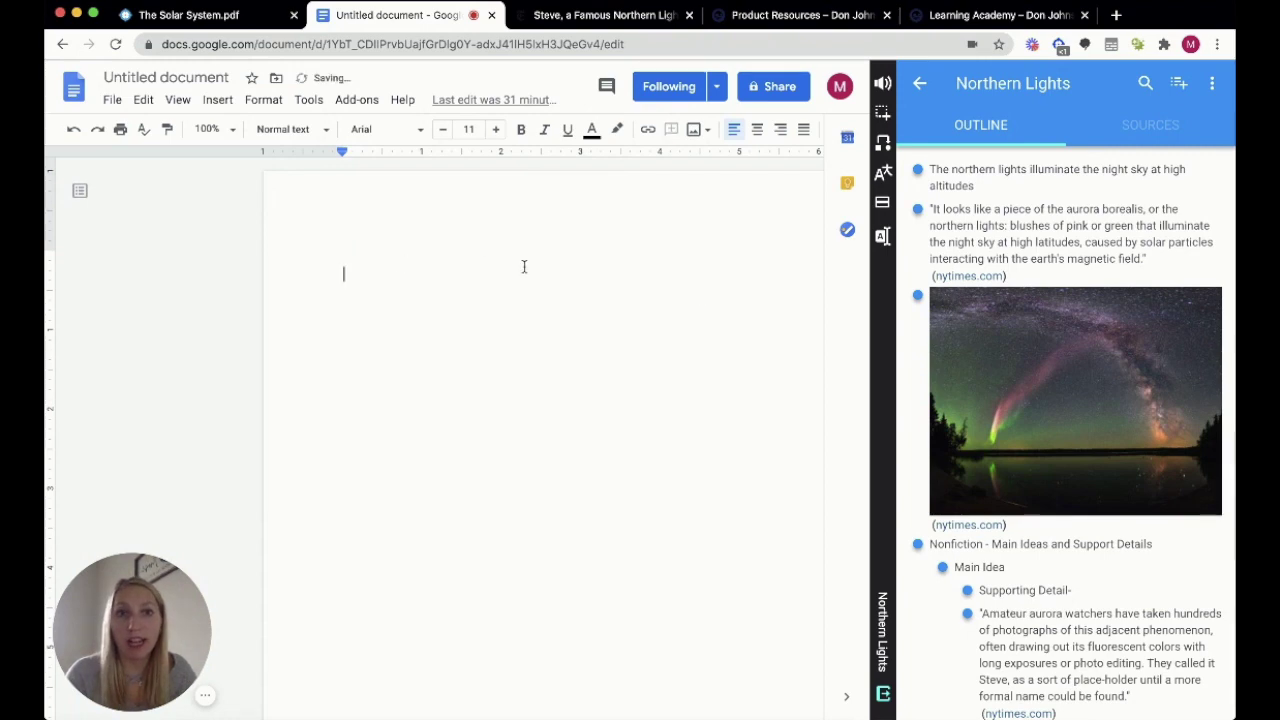
mouse_move(1129, 350)
left_mouse_down()
mouse_move(1056, 378)
mouse_move(432, 271)
left_mouse_up()
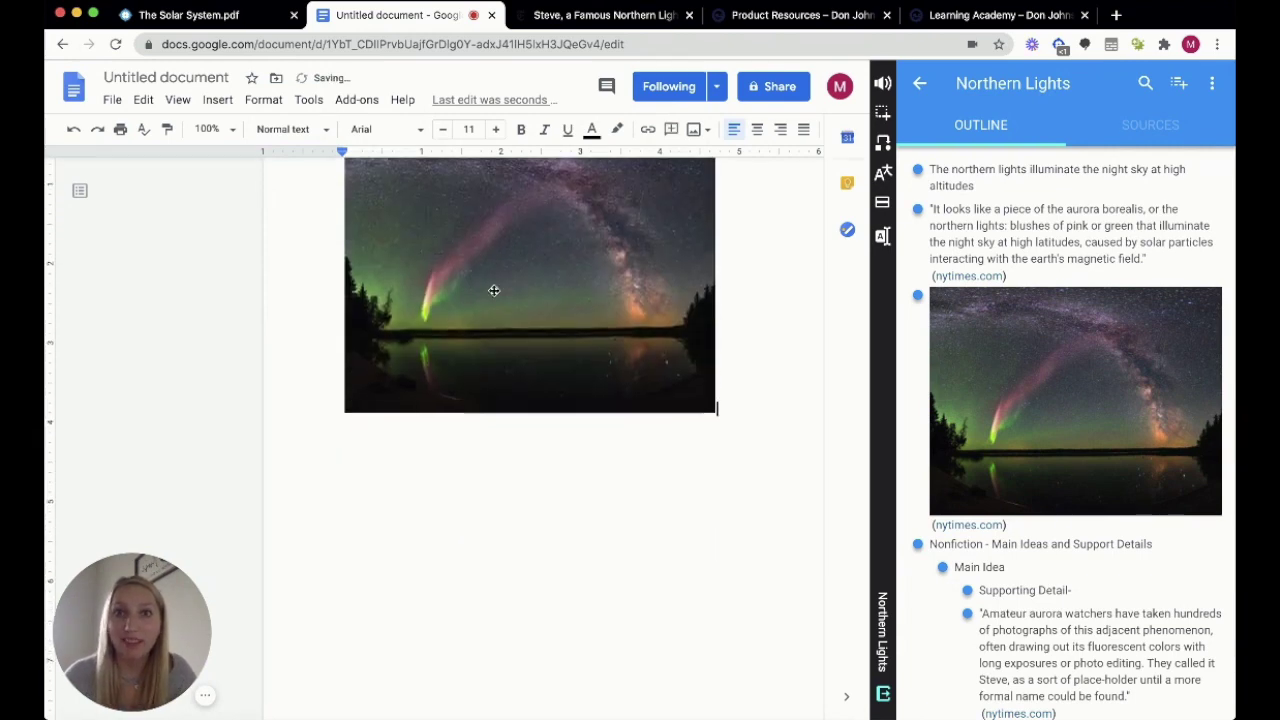
key("Return")
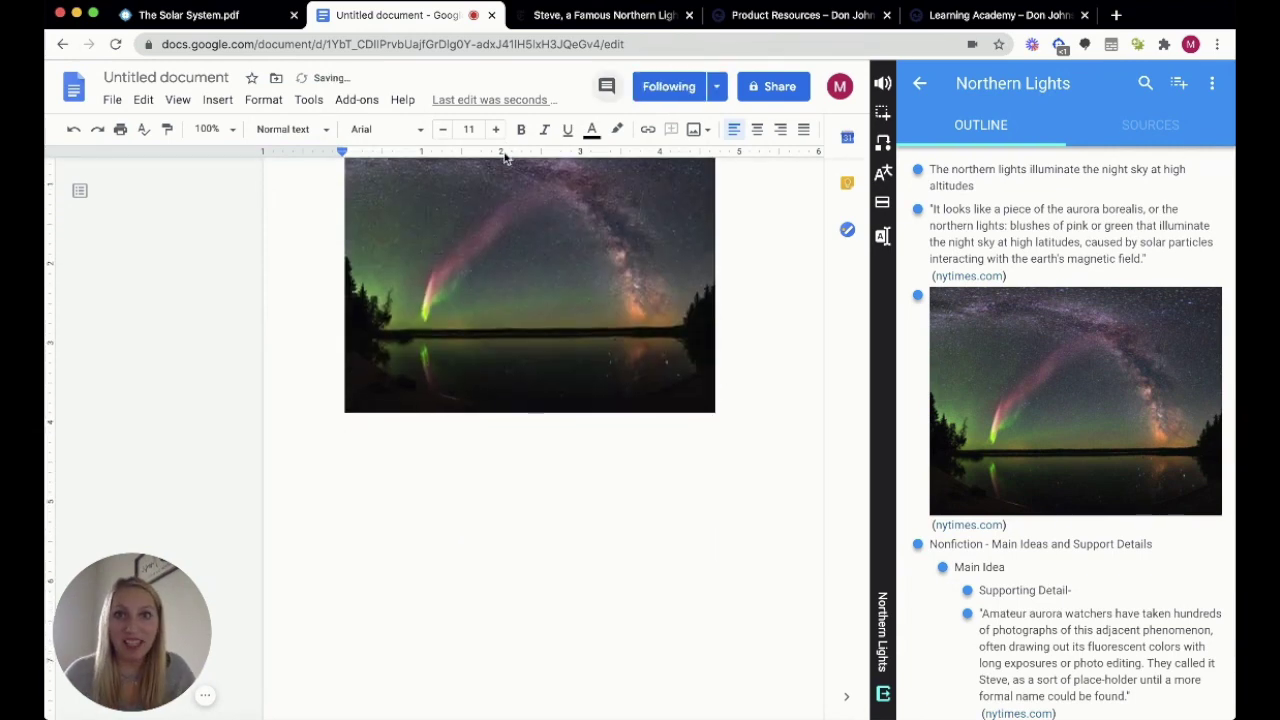
- Type the title 'Northern Lights' below the image and center it
type("Aurora")
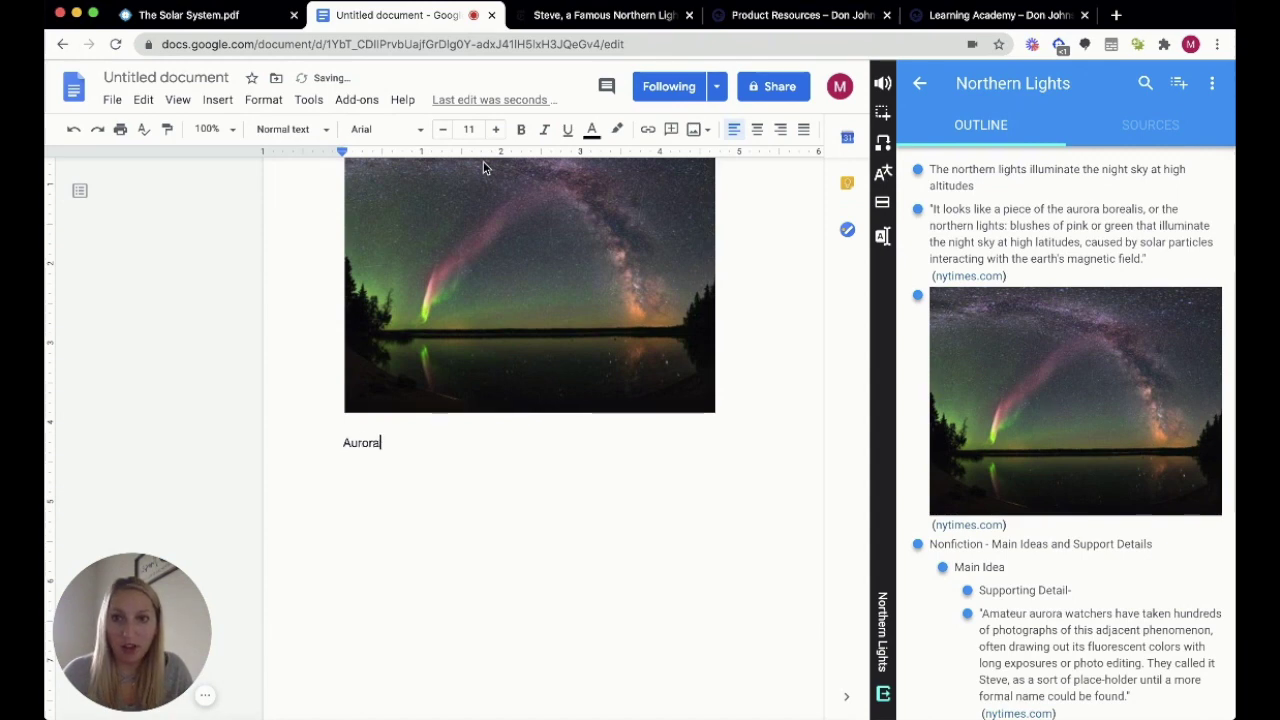
type("gh")
key("BackSpace")
key("BackSpace")
key("BackSpace")
type("AN")
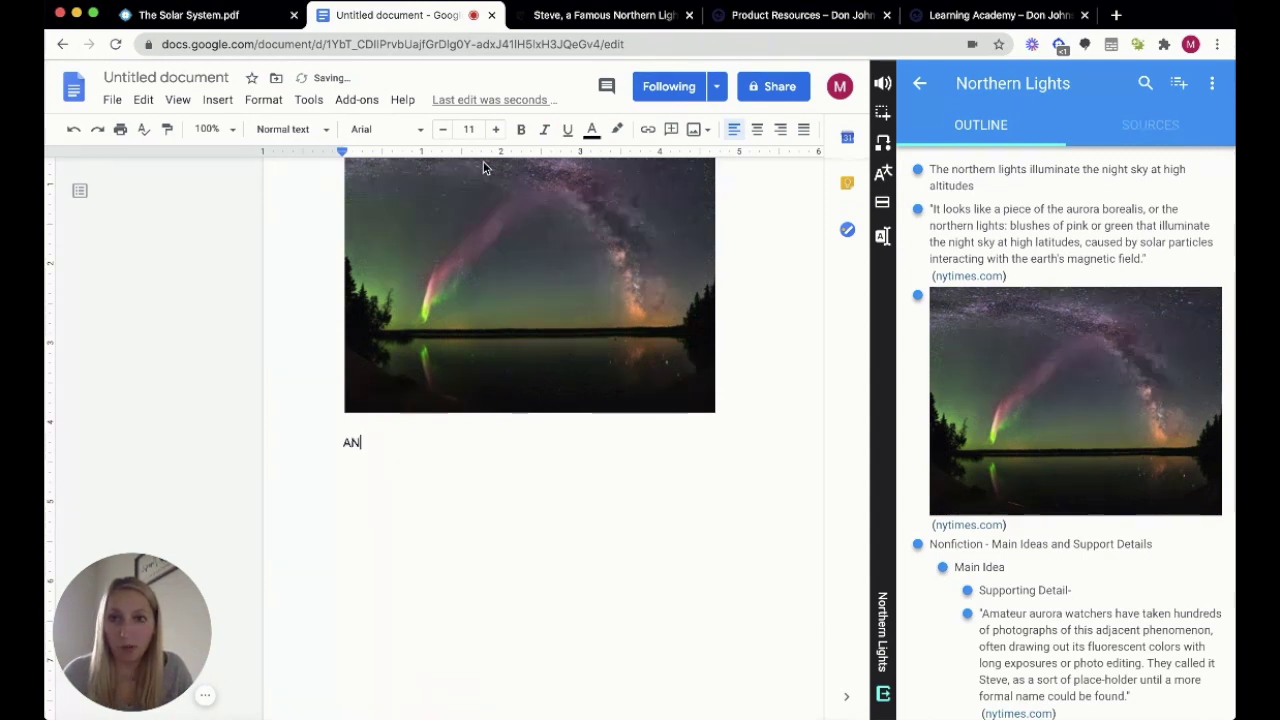
key("BackSpace")
key("BackSpace")
type("Northern Lights")
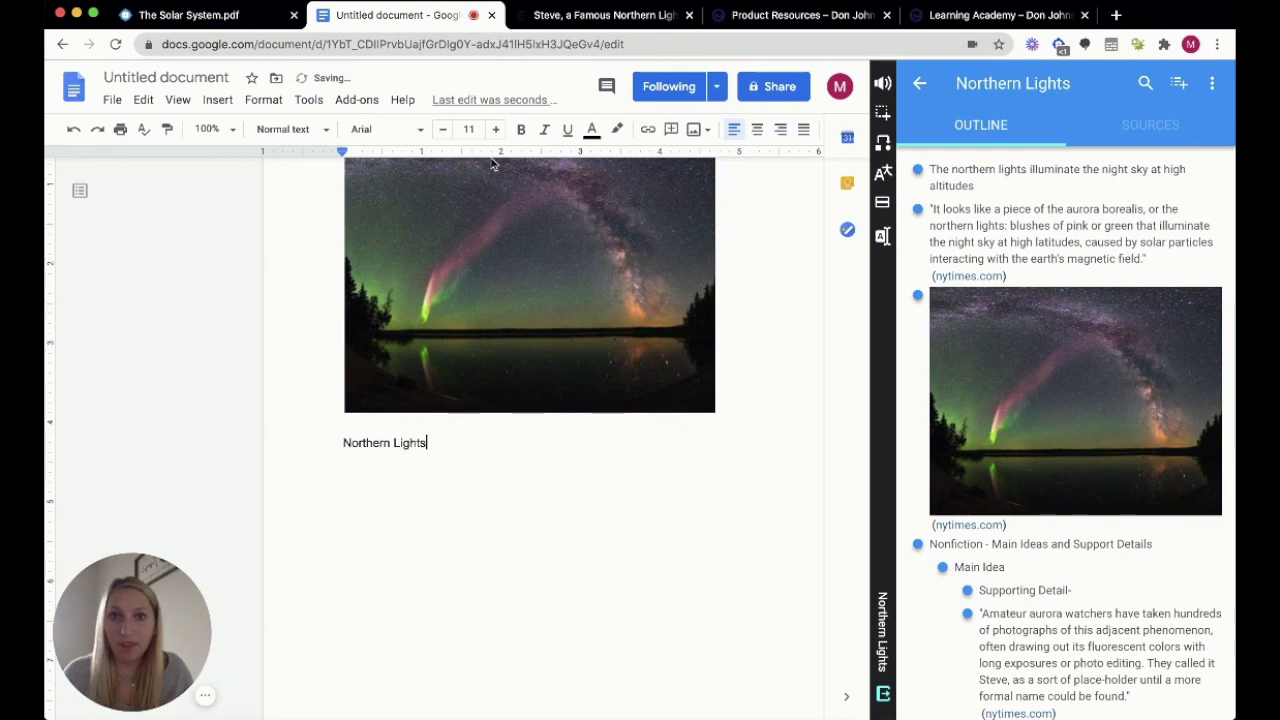
left_click(757, 129)
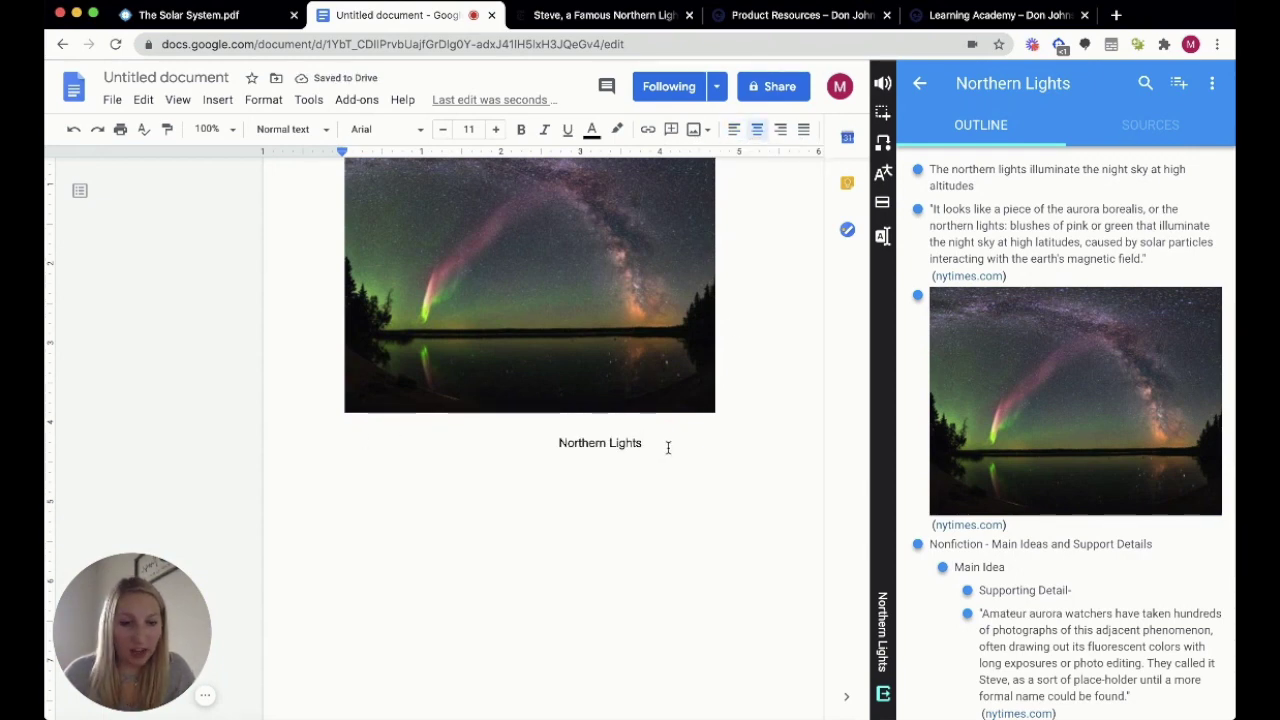
key("Return")
- Drag the aurora borealis quote from the outline onto a left-aligned line below the title
left_click(734, 129)
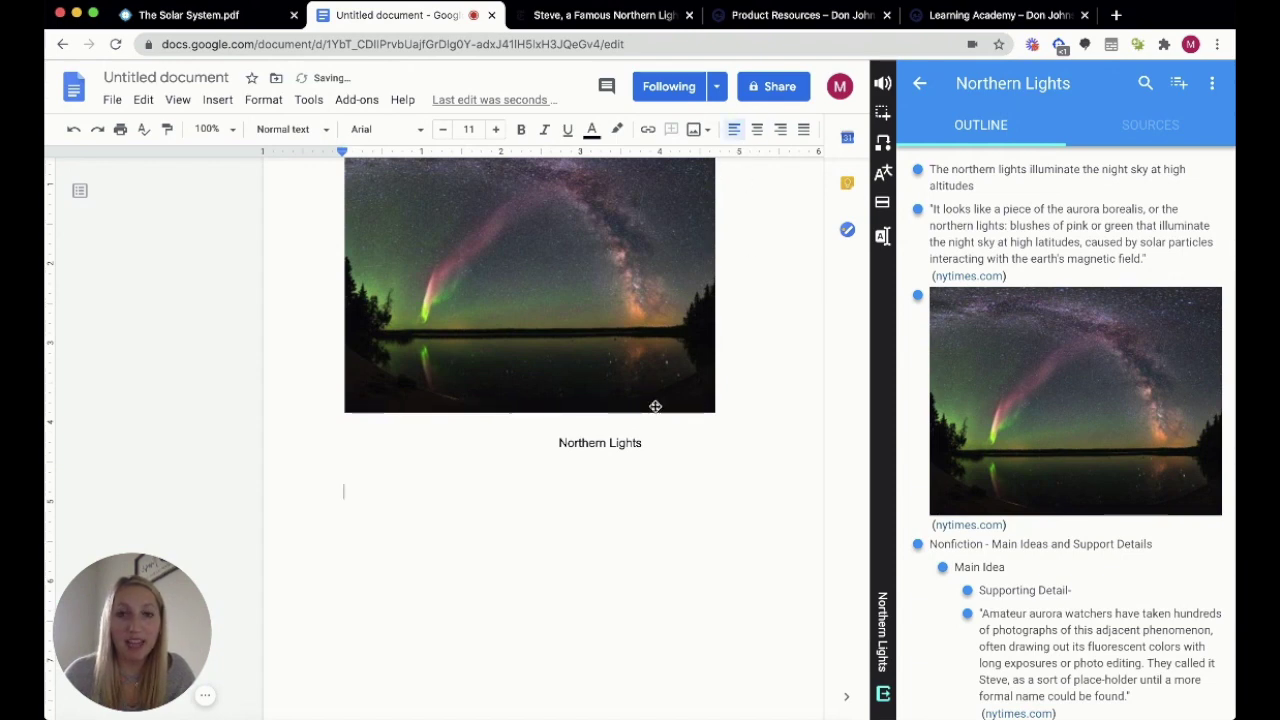
scroll(654, 409, "down", 1)
scroll(999, 210, "down", 1)
left_click_drag(999, 212, 391, 608)
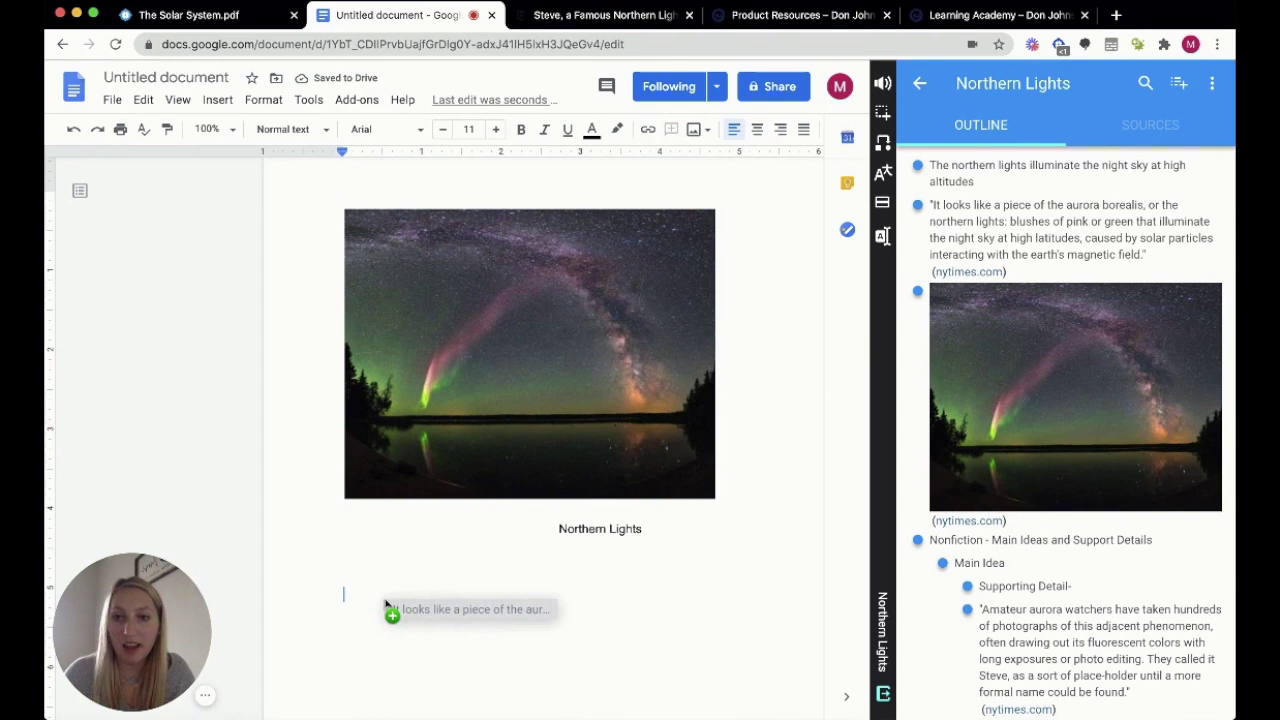
left_click_drag(391, 608, 391, 608)
- Add a 'References:' heading with the article's MLA citation, then hide the outline sidebar
scroll(383, 591, "down", 2)
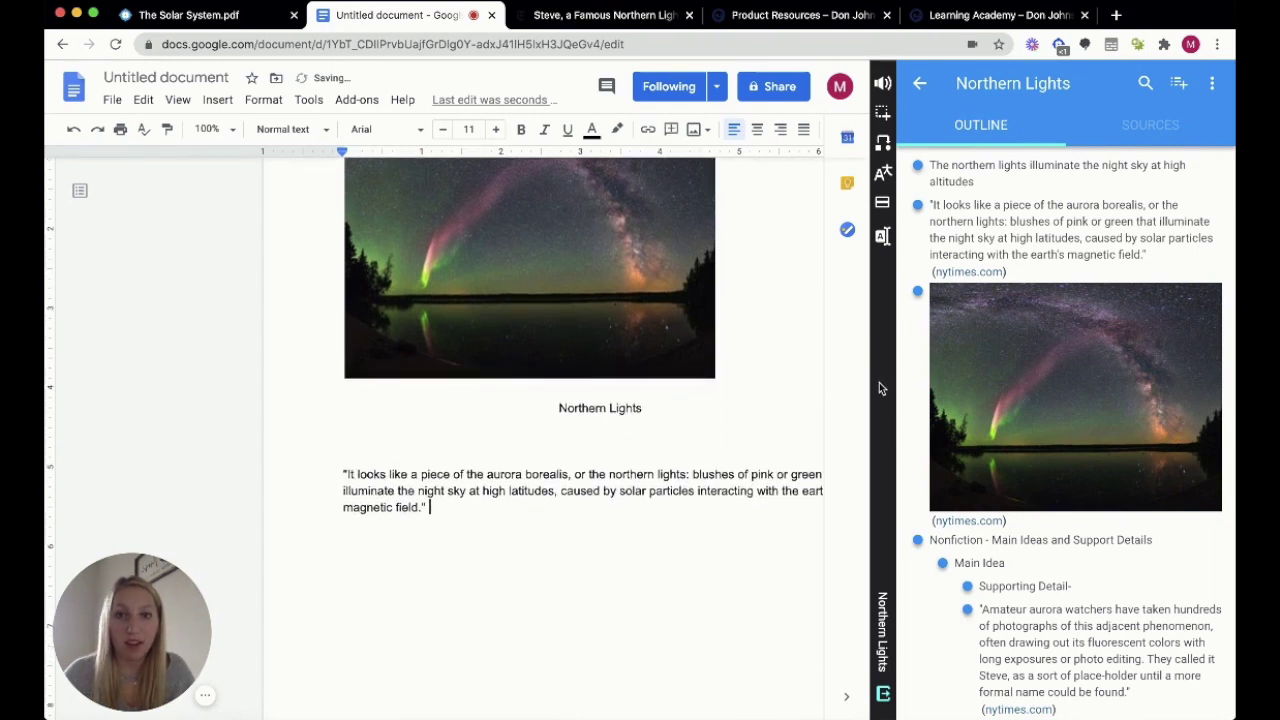
key("Return")
key("Return")
key("Return")
type("References:")
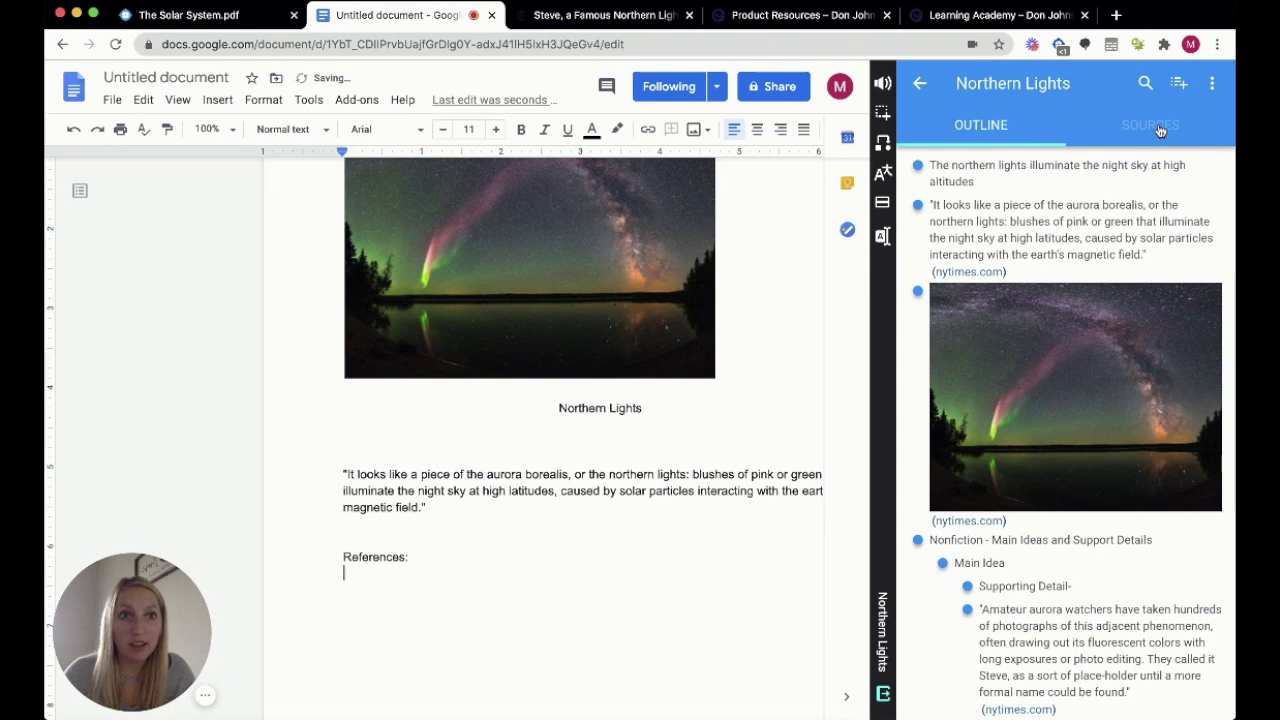
left_click(1155, 126)
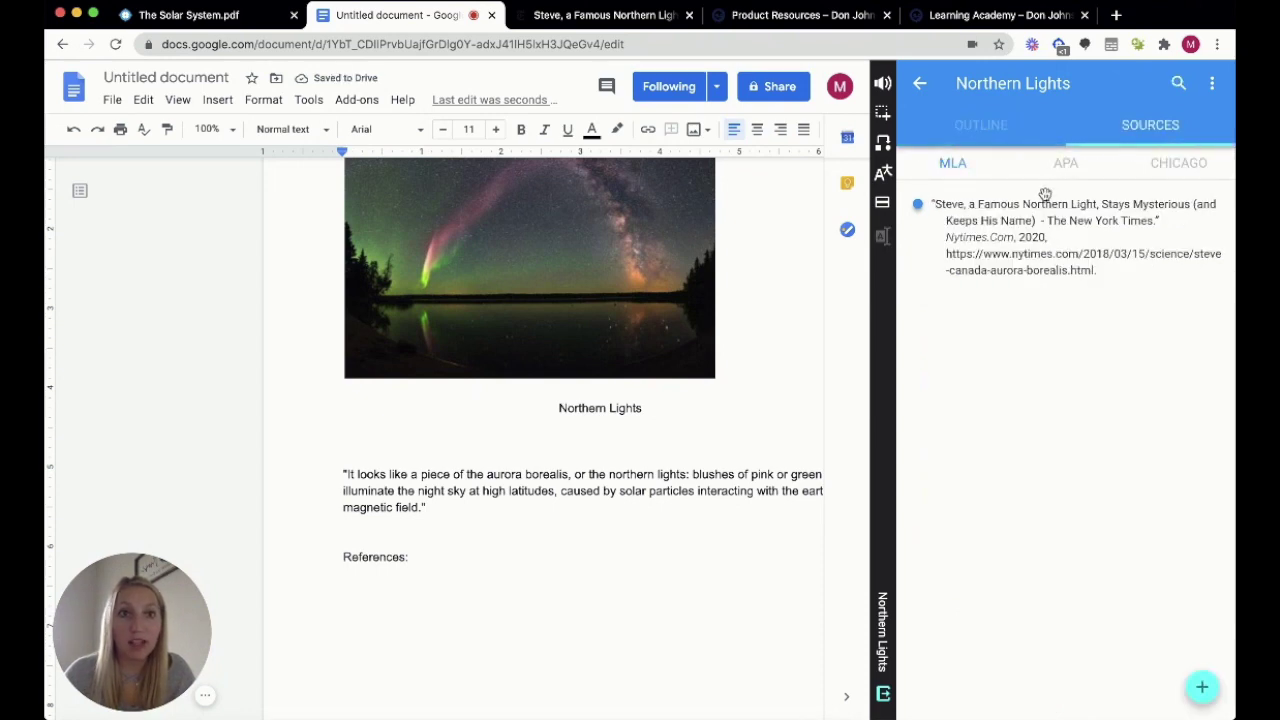
left_click_drag(1038, 205, 354, 600)
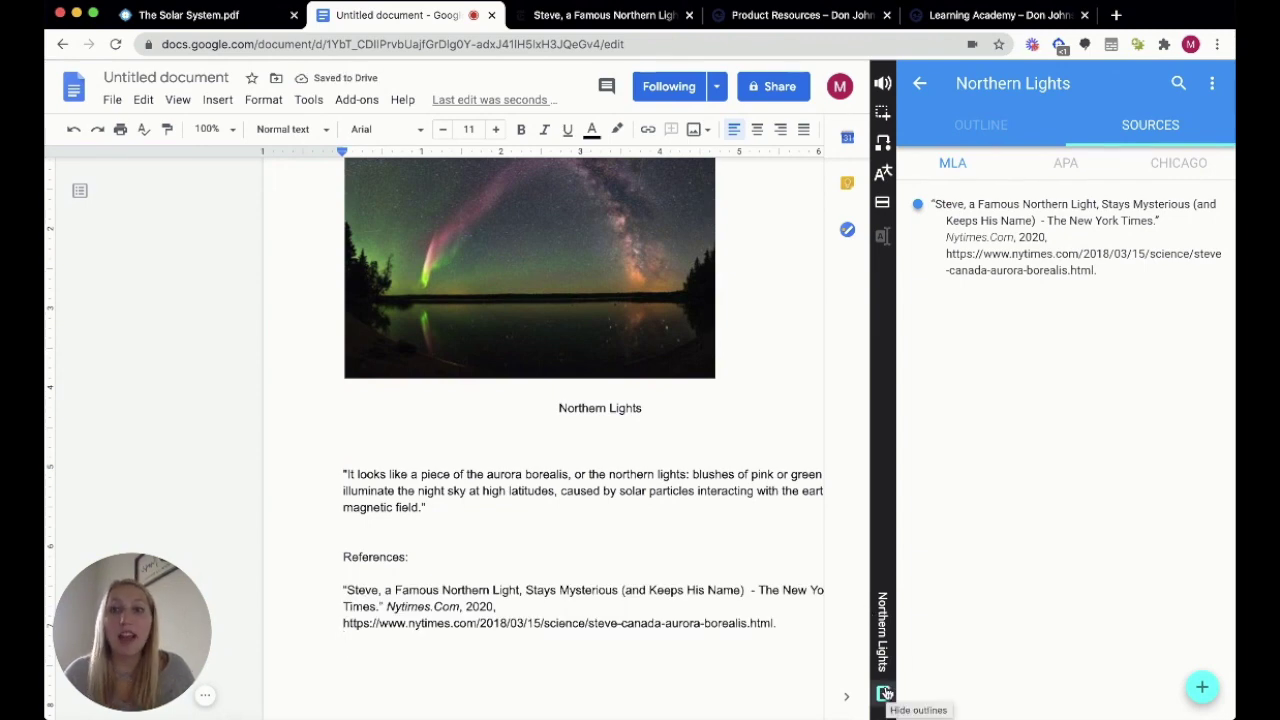
left_click(885, 693)
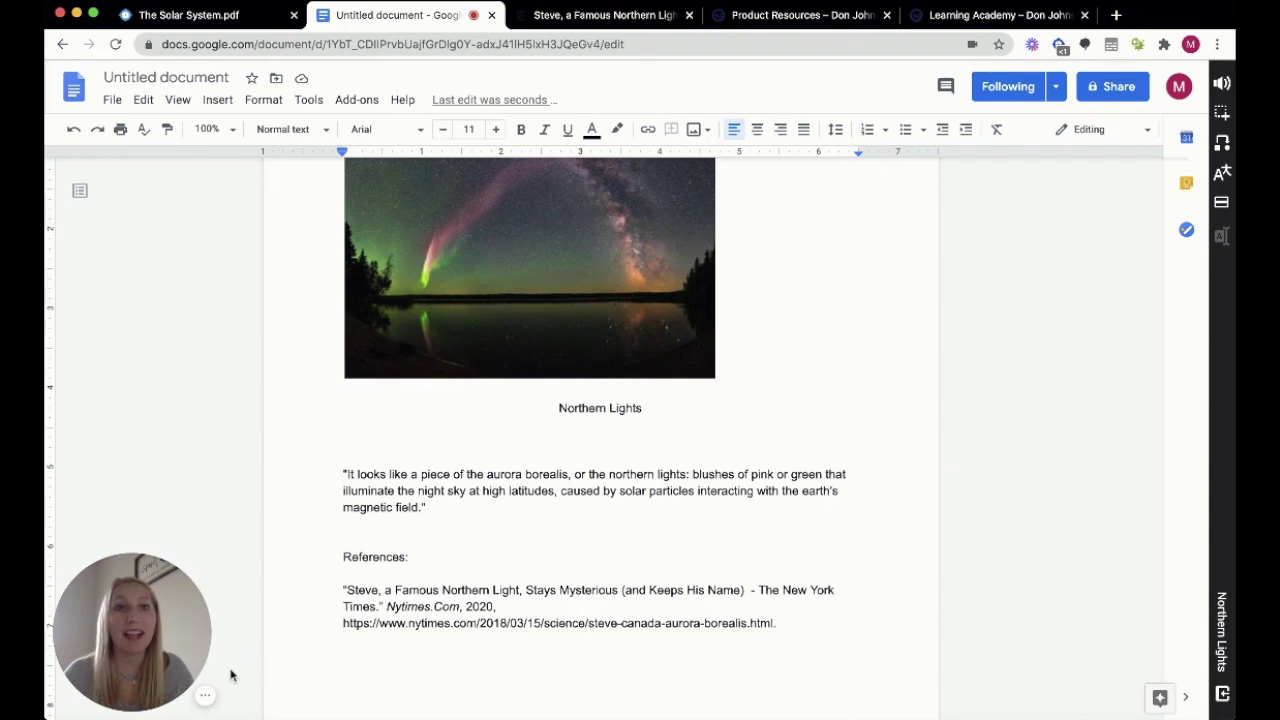
mouse_move(206, 694)
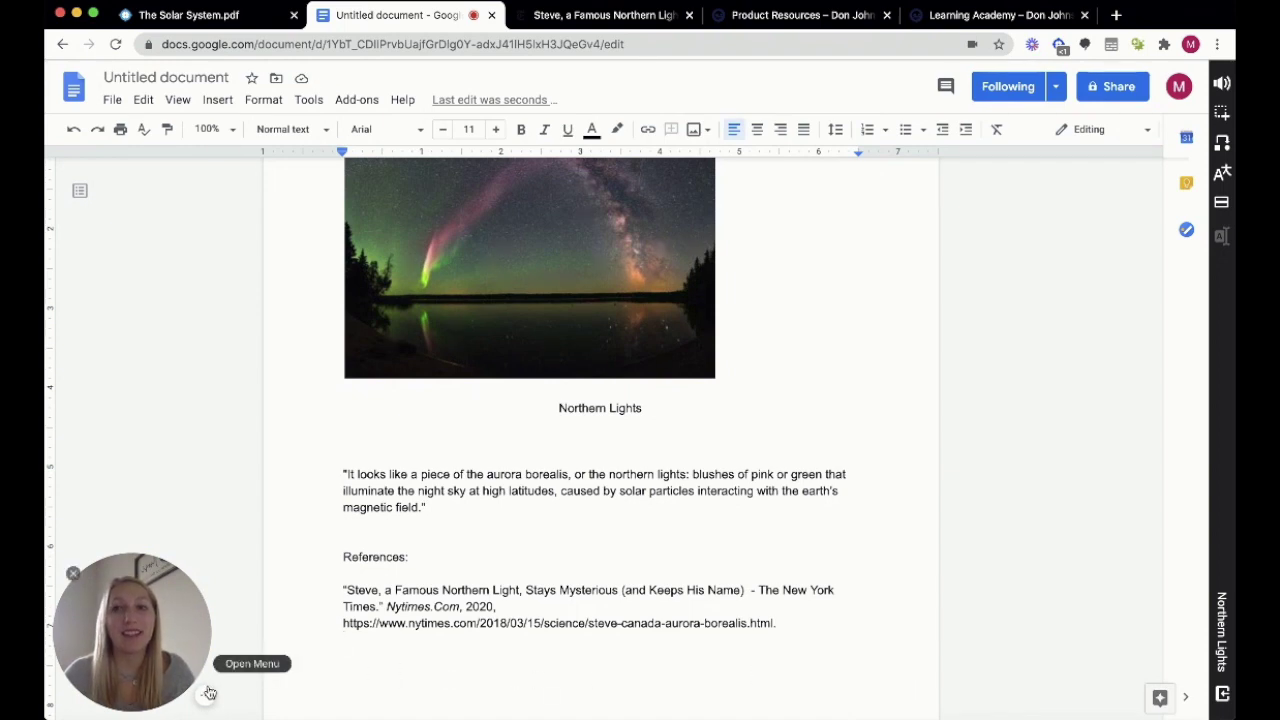
left_click(210, 695)
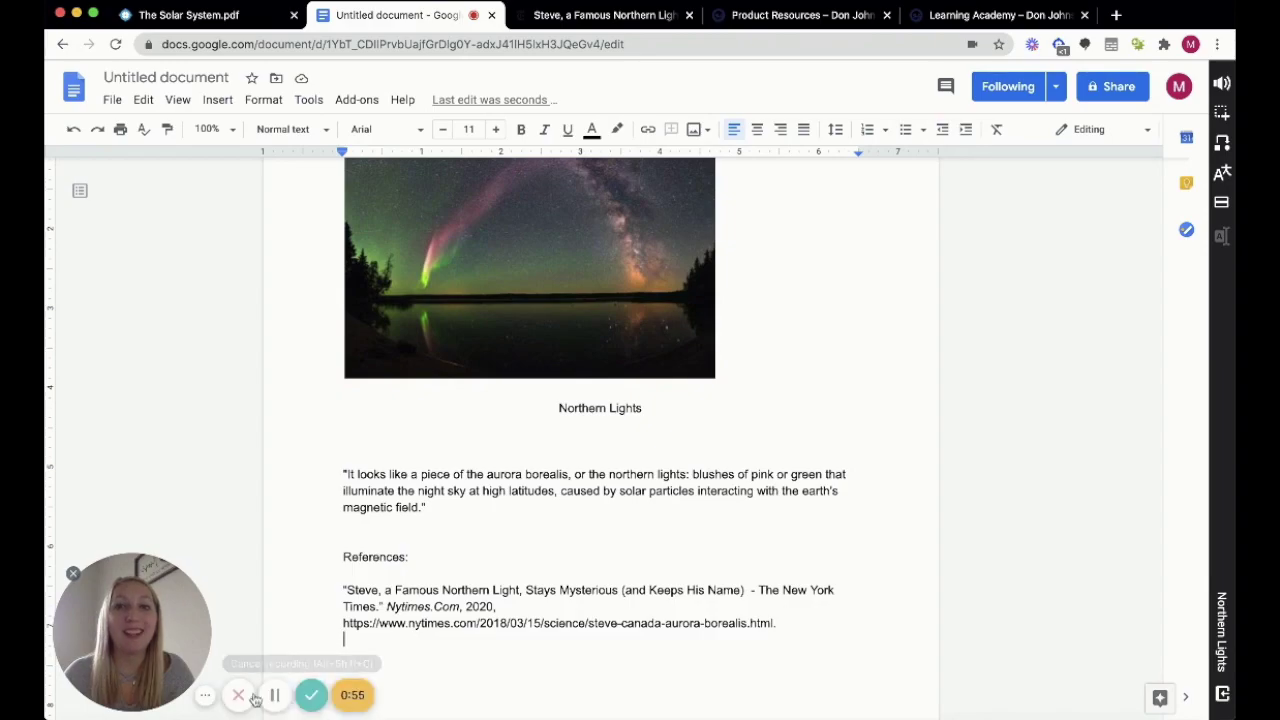